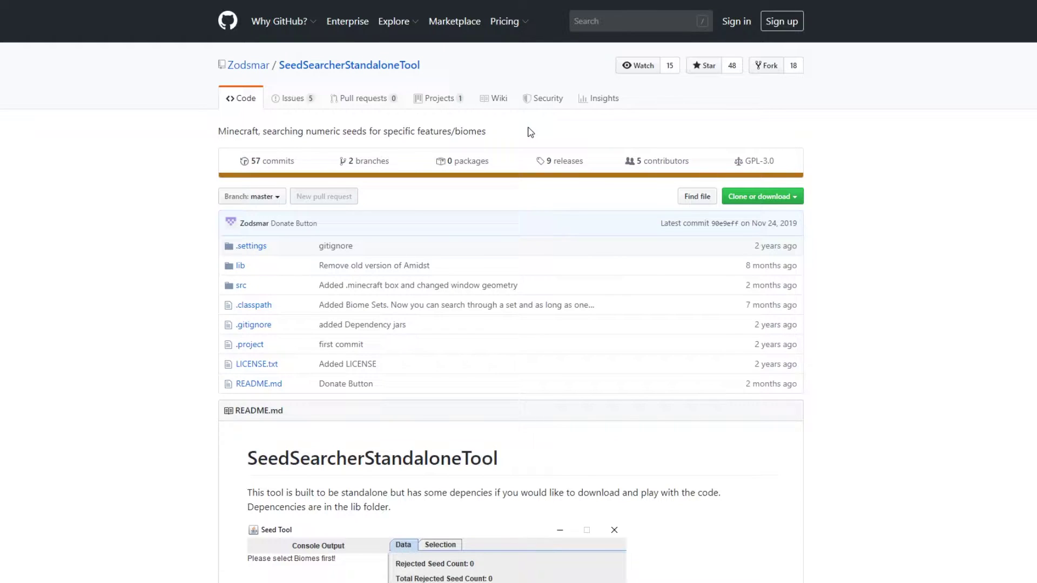
Pick 'development' from the SeedSearcherStandaloneTool branch list so it shows 81 commits.
{"action": "mouse_move", "coordinate": [280, 21]}
{"action": "left_click", "coordinate": [252, 197]}
{"action": "left_click", "coordinate": [286, 303]}
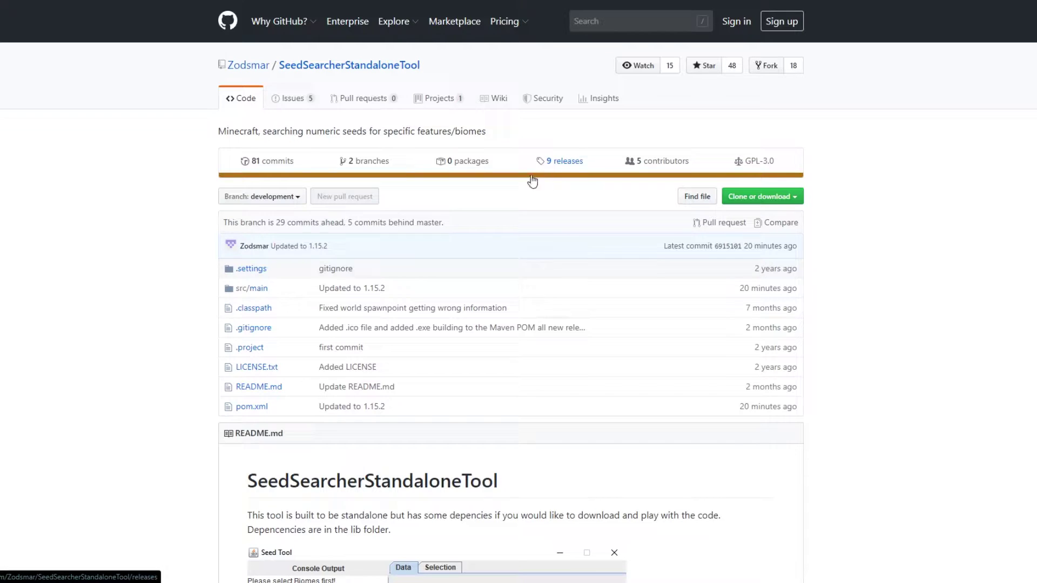
Go to the 9 releases and expand the four assets of the v0.4.4 'Updated to 1.15.2' release.
{"action": "left_click", "coordinate": [567, 160]}
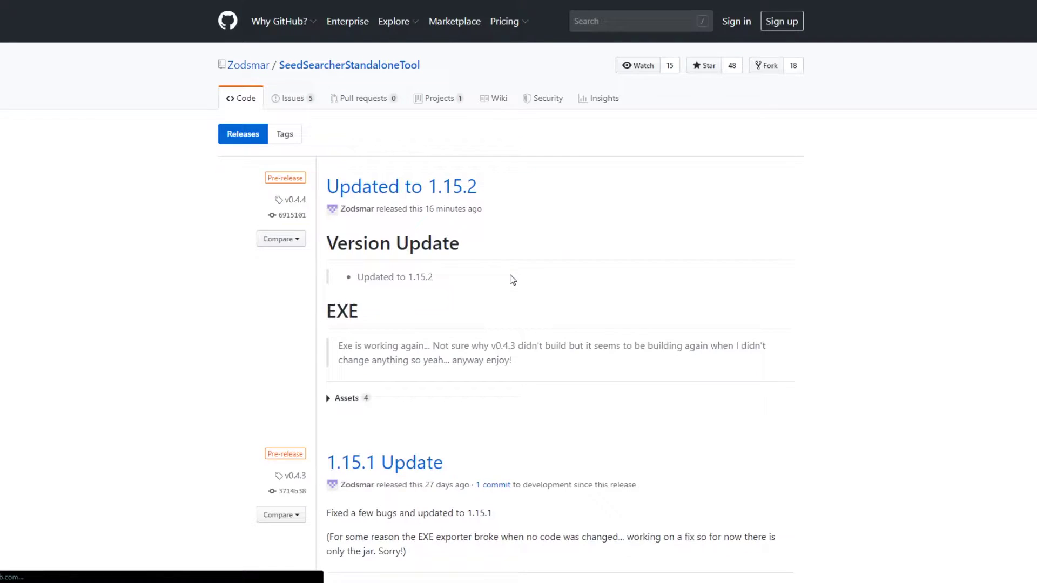
{"action": "scroll", "coordinate": [324, 201], "scroll_direction": "down", "scroll_amount": 9}
{"action": "scroll", "coordinate": [420, 267], "scroll_direction": "down", "scroll_amount": 5}
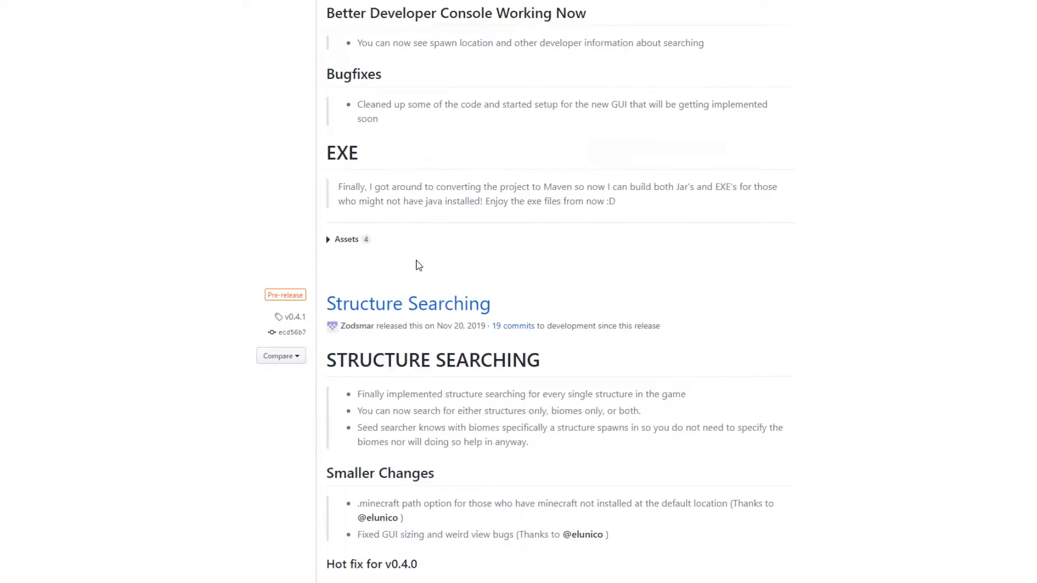
{"action": "scroll", "coordinate": [426, 275], "scroll_direction": "up", "scroll_amount": 14}
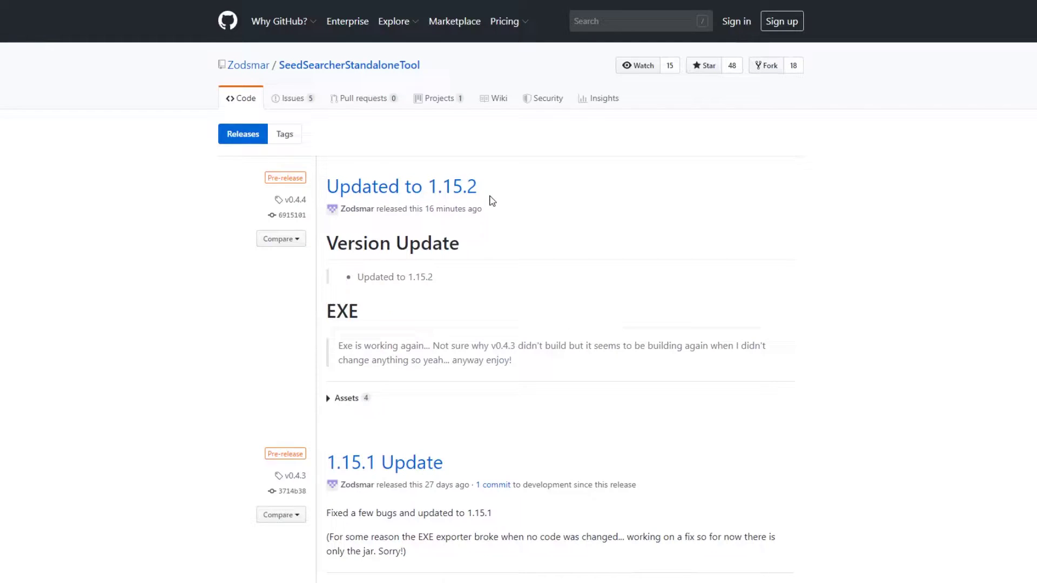
{"action": "scroll", "coordinate": [490, 198], "scroll_direction": "down", "scroll_amount": 2}
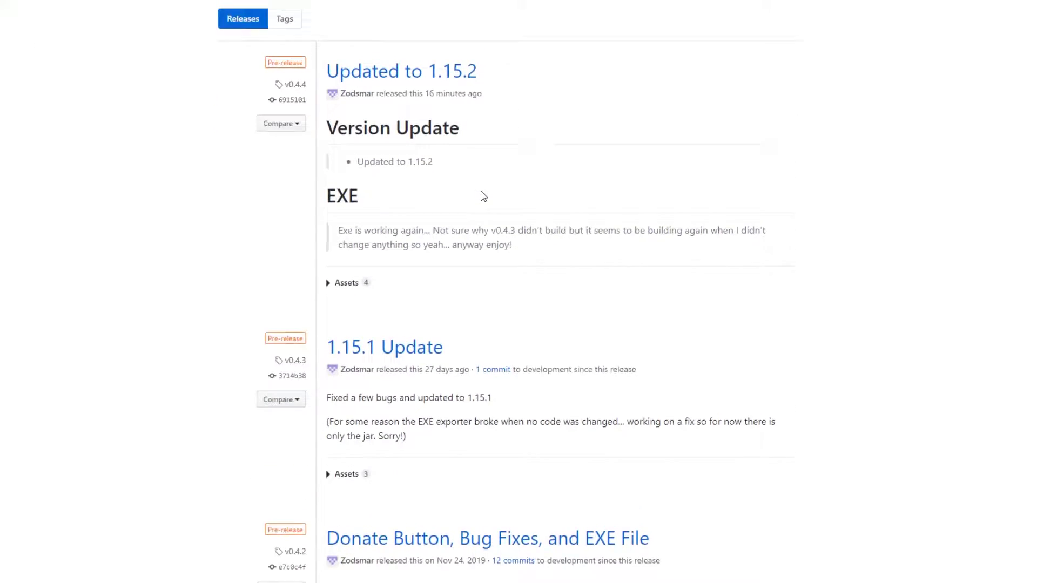
{"action": "scroll", "coordinate": [484, 196], "scroll_direction": "up", "scroll_amount": 1}
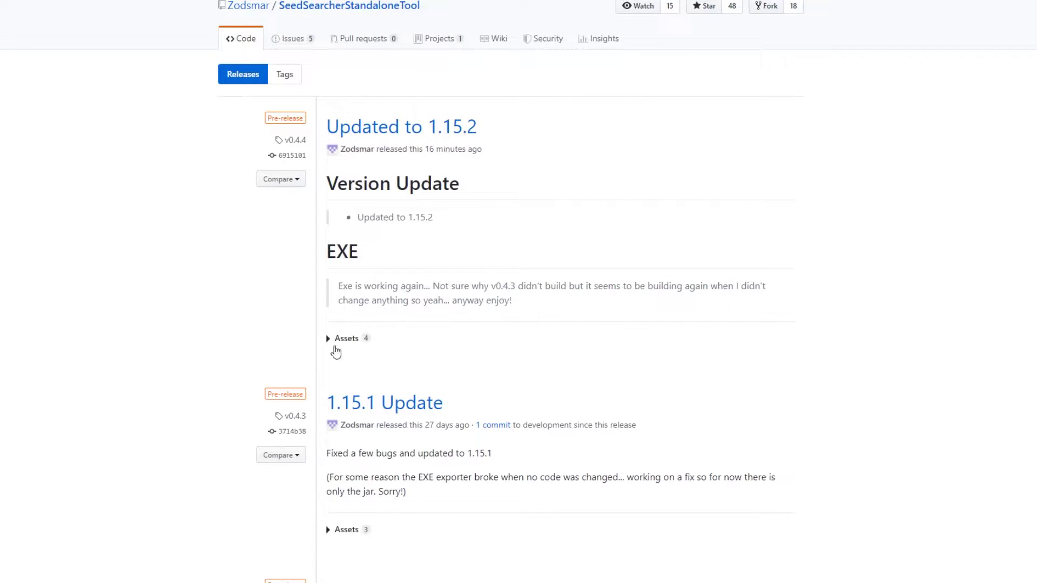
{"action": "left_click", "coordinate": [342, 338]}
{"action": "scroll", "coordinate": [510, 332], "scroll_direction": "down", "scroll_amount": 1}
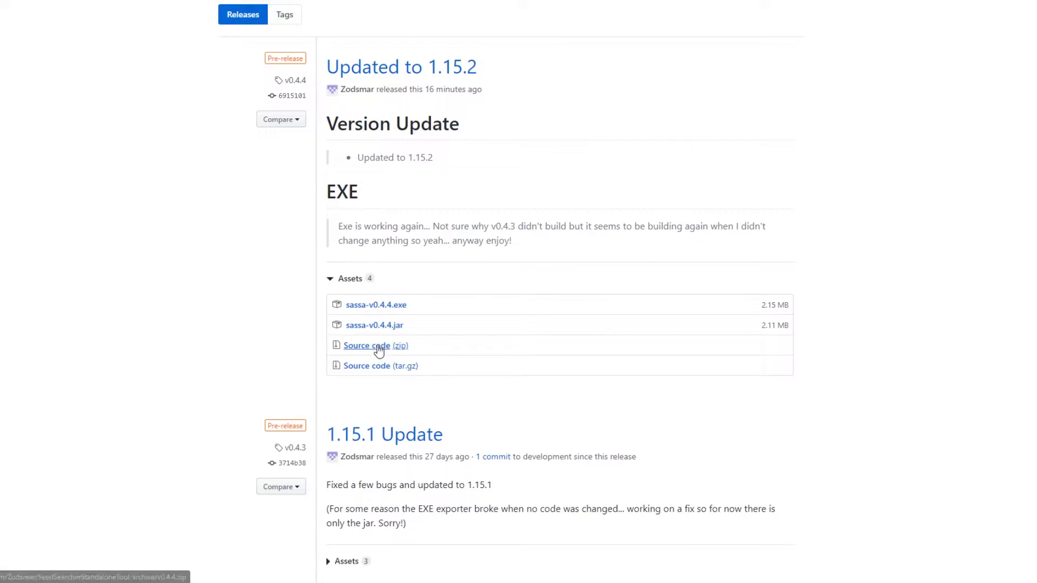
Download sassa-v0.4.4.exe and run it past the SmartScreen warning with Run anyway.
{"action": "left_click", "coordinate": [397, 307]}
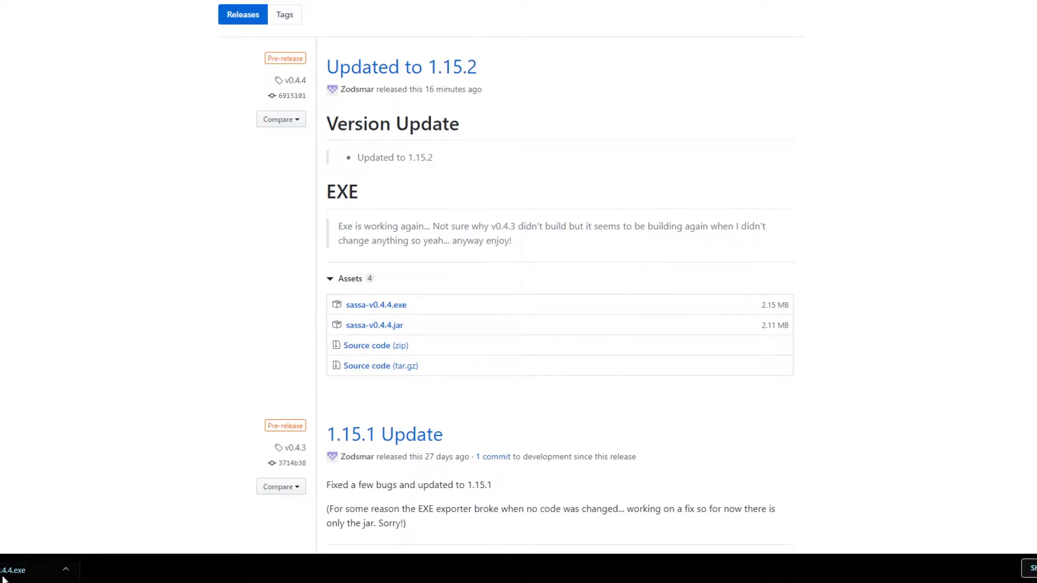
{"action": "left_click", "coordinate": [6, 572]}
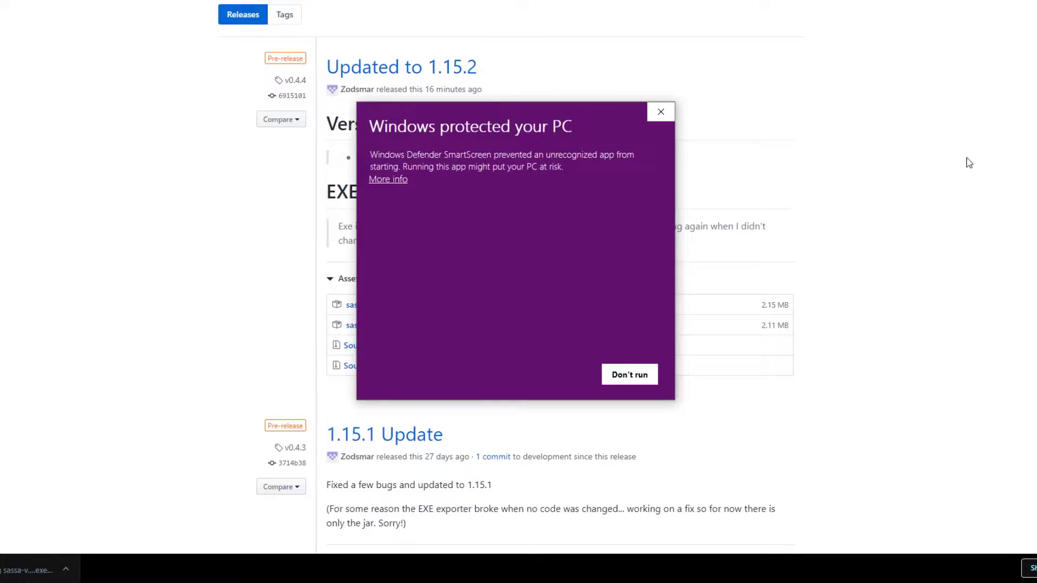
{"action": "left_click", "coordinate": [387, 179]}
{"action": "left_click", "coordinate": [556, 374]}
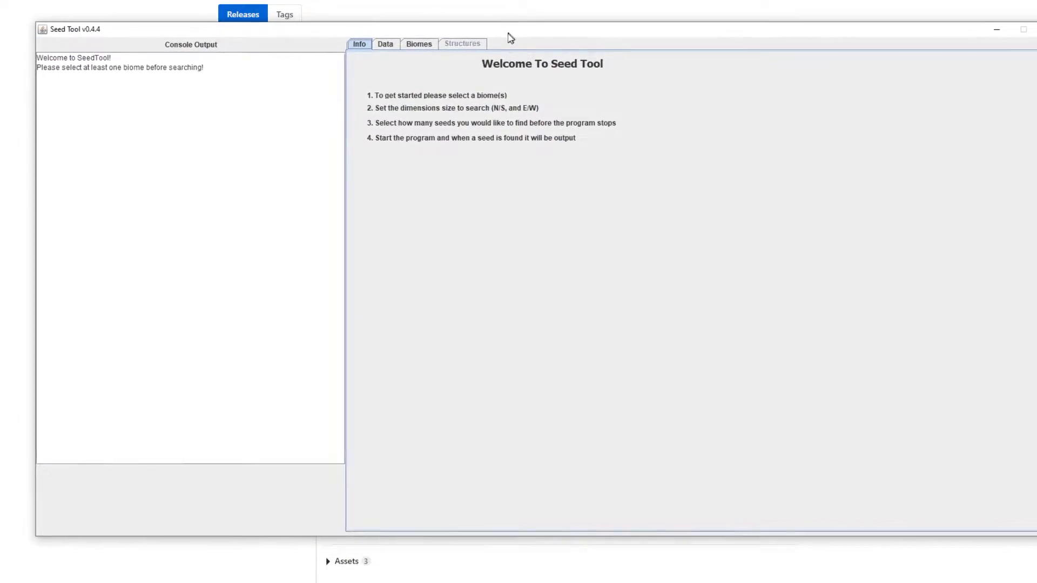
Download sassa-v0.4.4.jar, keep it despite the warning, and close Seed Tool.
{"action": "left_click_drag", "start_coordinate": [509, 35], "coordinate": [493, 39]}
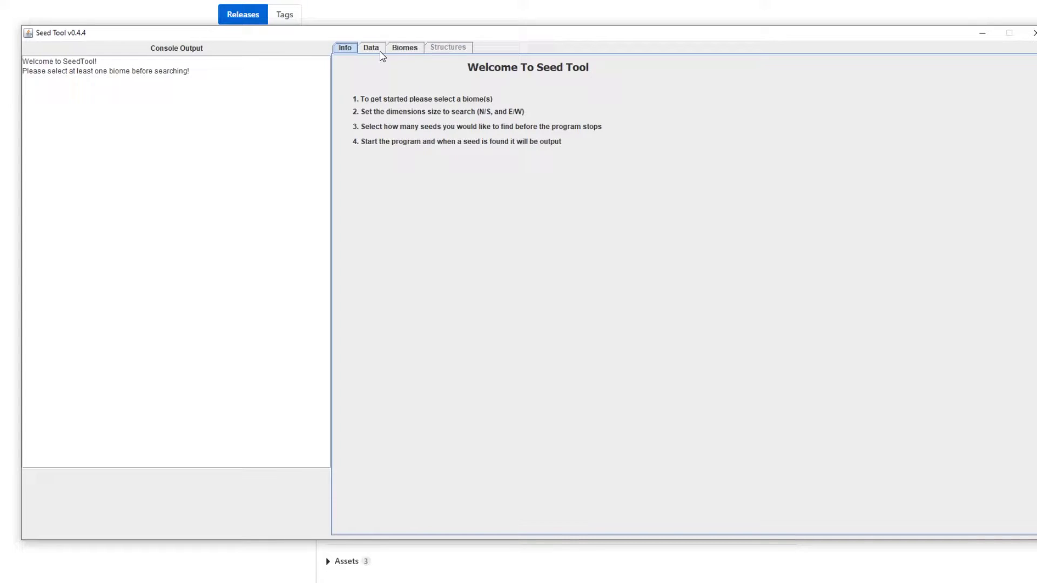
{"action": "left_click", "coordinate": [982, 33]}
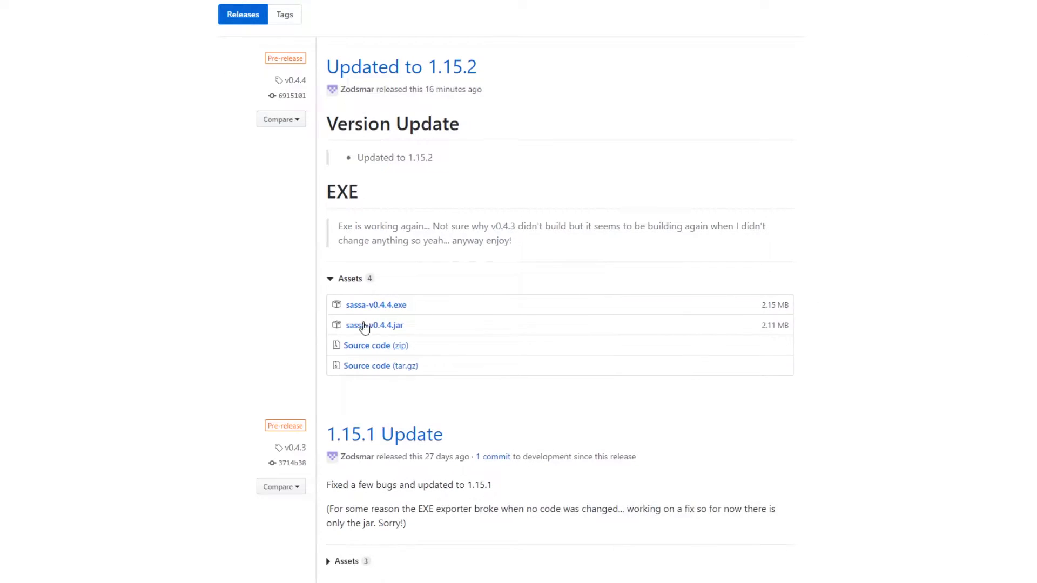
{"action": "left_click", "coordinate": [369, 327]}
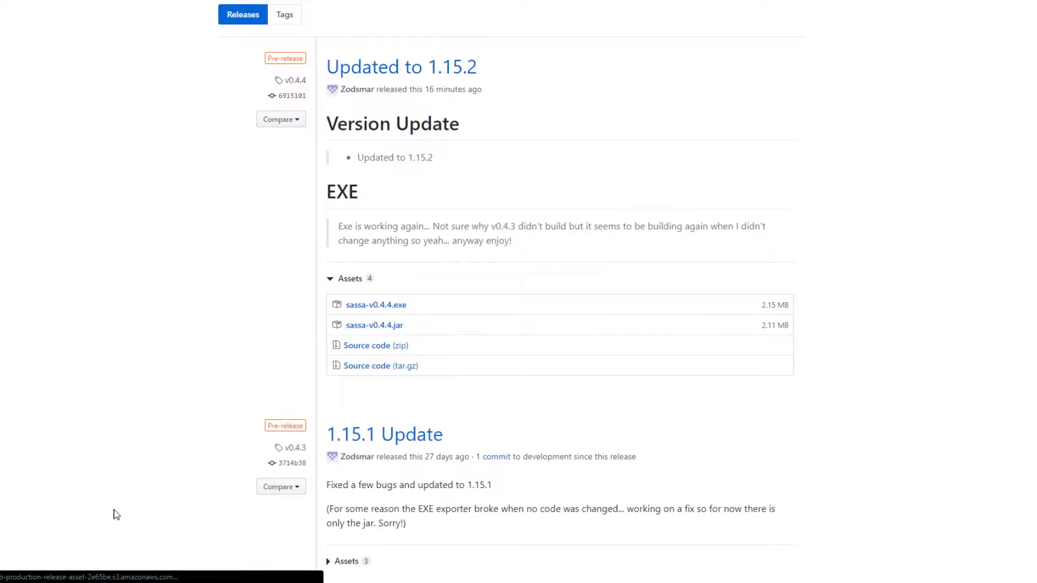
{"action": "left_click", "coordinate": [138, 568]}
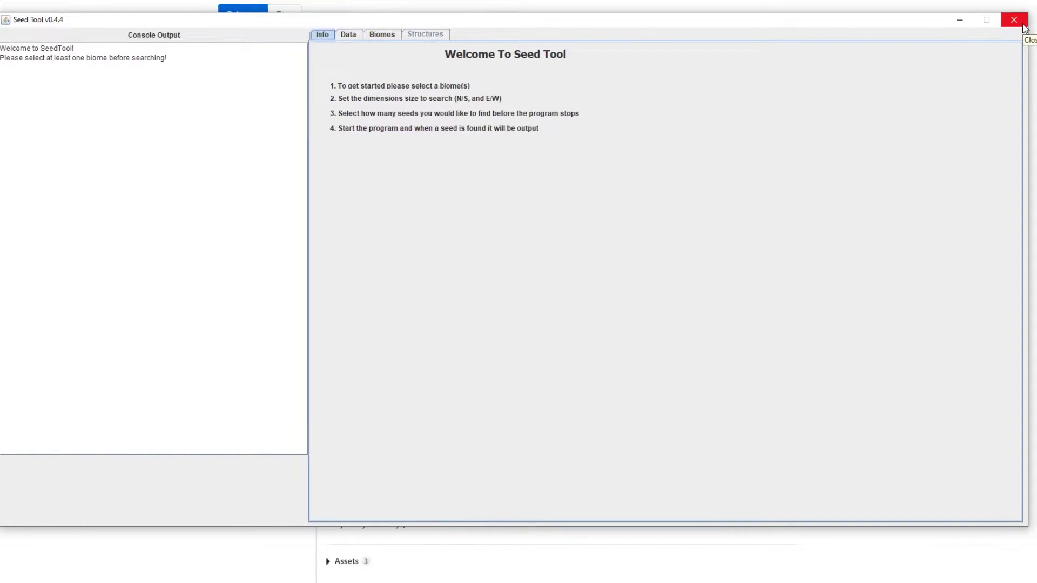
{"action": "left_click", "coordinate": [1015, 20]}
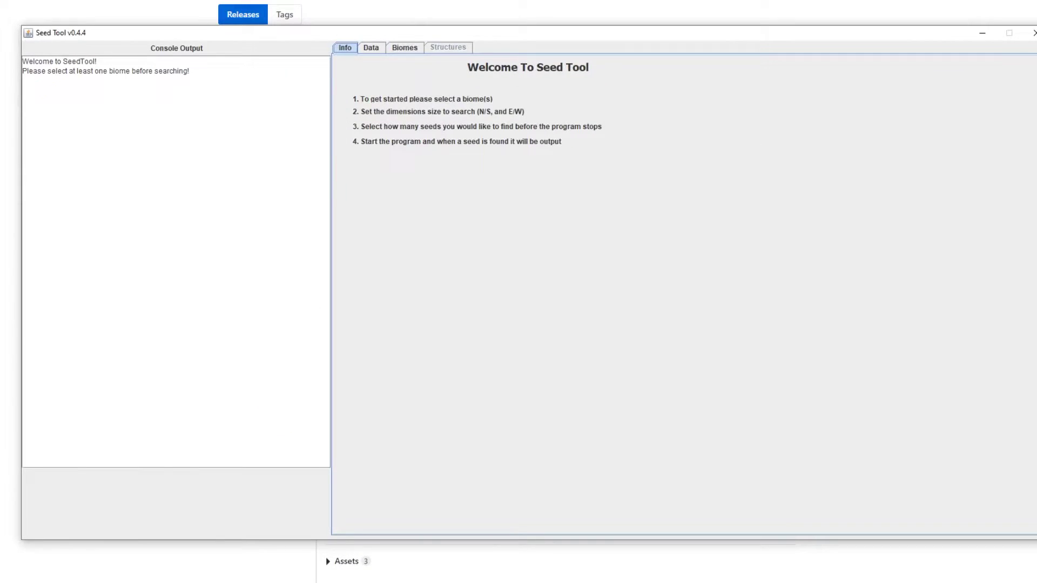
Change Search Width and Search Height on the Data tab from 512 to 100.
{"action": "left_click", "coordinate": [364, 46]}
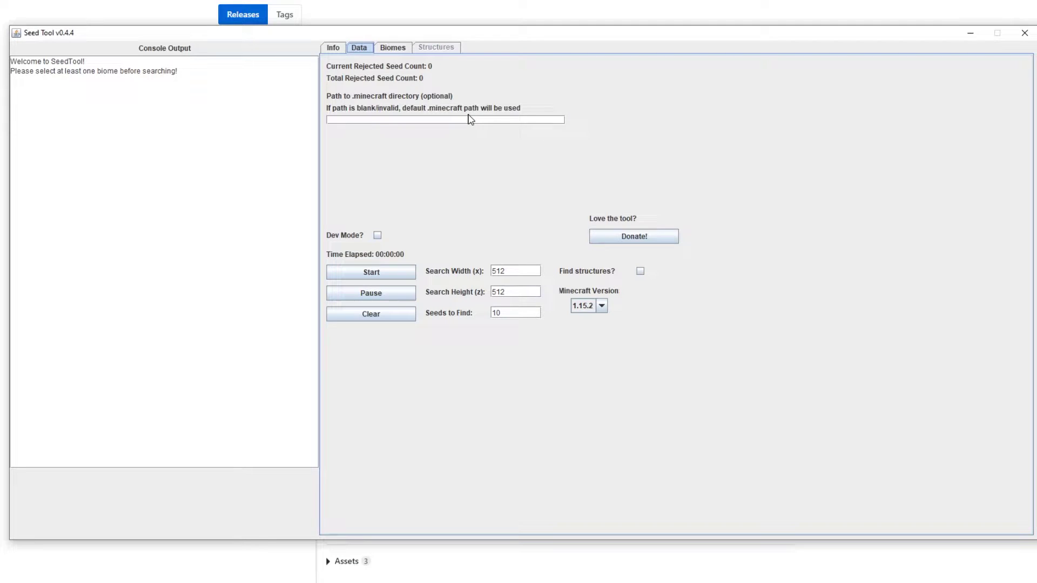
{"action": "left_click", "coordinate": [423, 121]}
{"action": "left_click_drag", "start_coordinate": [504, 273], "coordinate": [487, 274]}
{"action": "type", "text": "100"}
{"action": "left_click", "coordinate": [511, 294]}
{"action": "type", "text": "100"}
Include the Desert and Plains biomes in the Biome Selection list.
{"action": "left_click", "coordinate": [402, 48]}
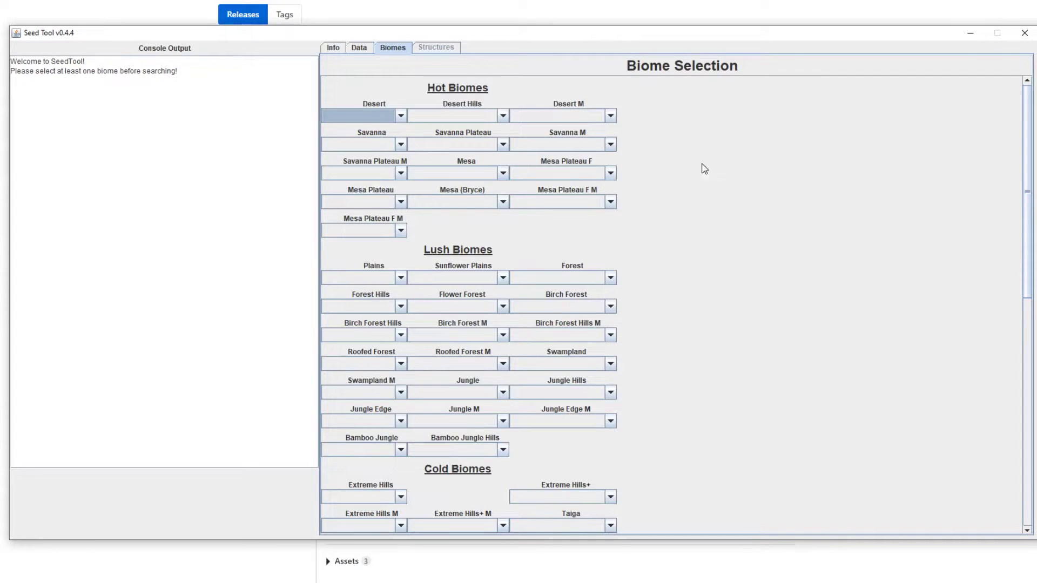
{"action": "scroll", "coordinate": [478, 106], "scroll_direction": "down", "scroll_amount": 1}
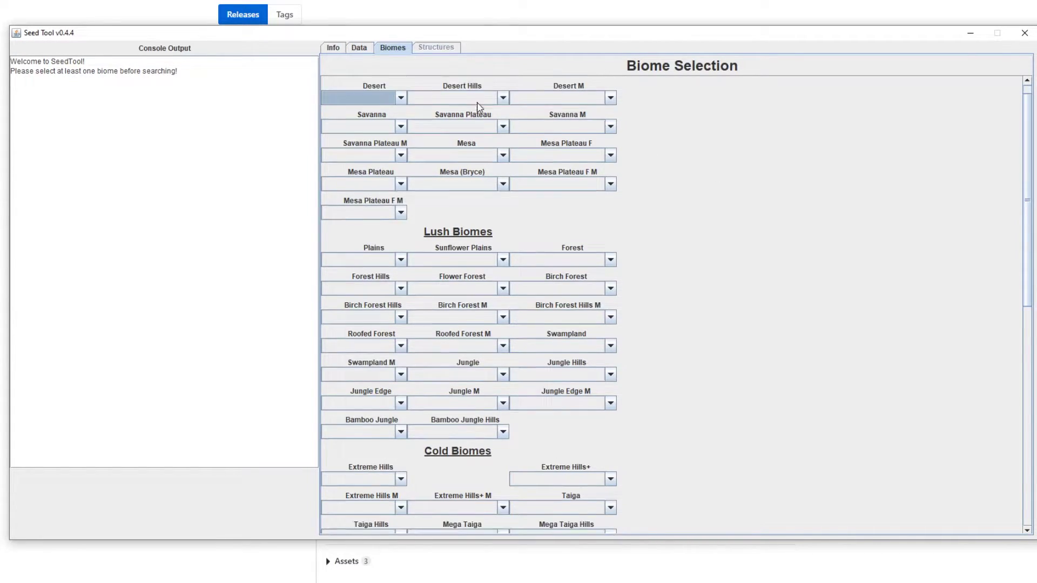
{"action": "scroll", "coordinate": [576, 144], "scroll_direction": "down", "scroll_amount": 8}
{"action": "scroll", "coordinate": [669, 186], "scroll_direction": "up", "scroll_amount": 9}
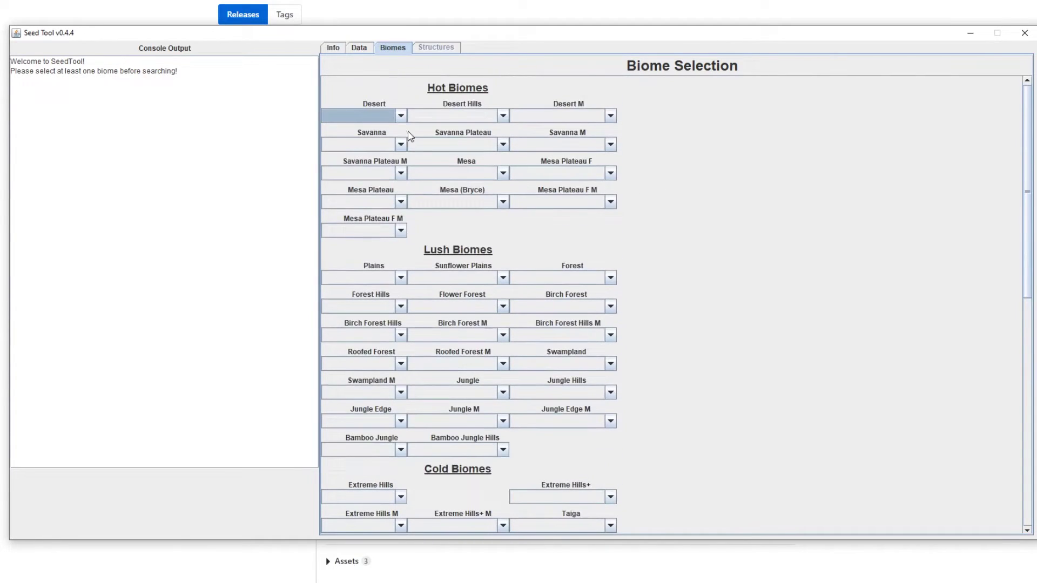
{"action": "left_click", "coordinate": [392, 117]}
{"action": "left_click", "coordinate": [381, 140]}
{"action": "scroll", "coordinate": [492, 233], "scroll_direction": "down", "scroll_amount": 2}
{"action": "left_click", "coordinate": [402, 242]}
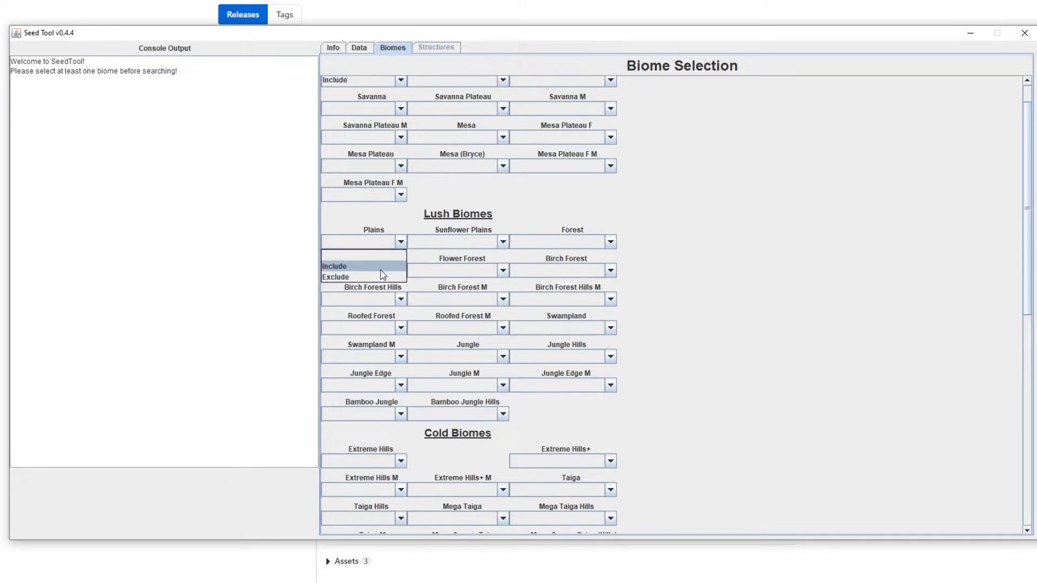
{"action": "left_click", "coordinate": [381, 266]}
{"action": "scroll", "coordinate": [555, 262], "scroll_direction": "down", "scroll_amount": 15}
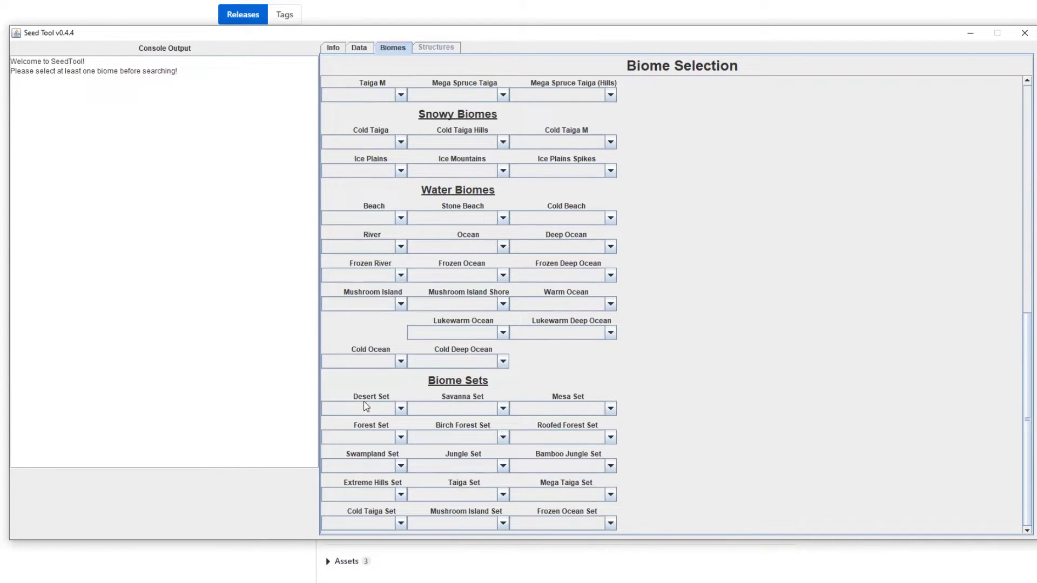
{"action": "scroll", "coordinate": [442, 372], "scroll_direction": "up", "scroll_amount": 15}
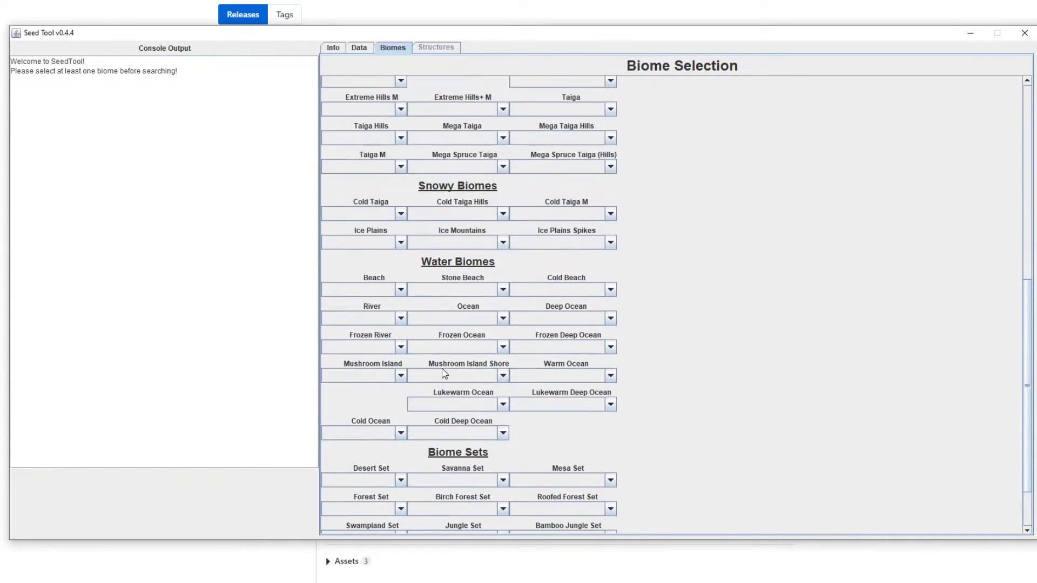
{"action": "scroll", "coordinate": [427, 373], "scroll_direction": "up", "scroll_amount": 3}
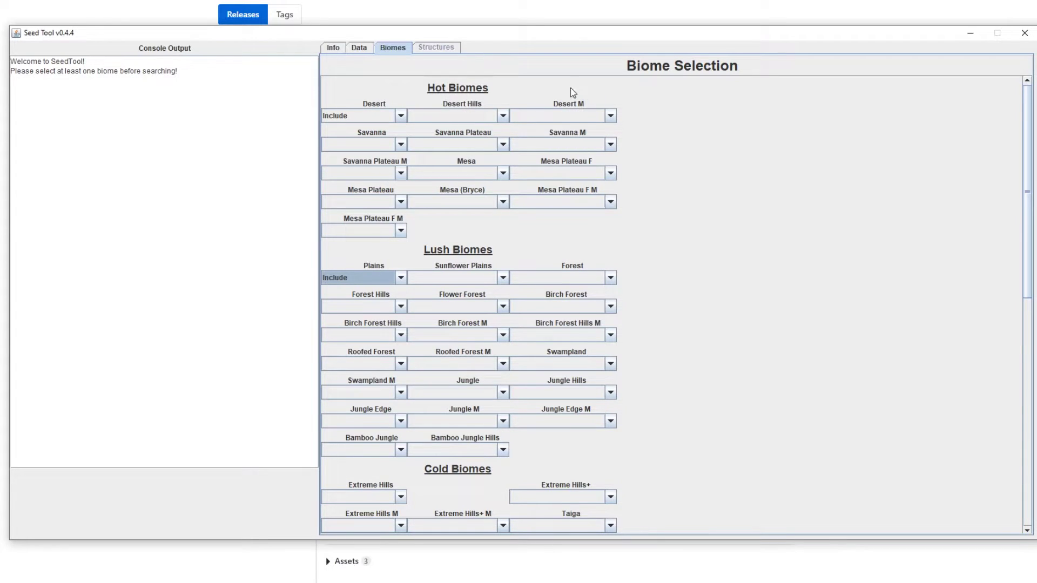
Clear the Desert biome requirement and set the Desert Set to Include.
{"action": "left_click", "coordinate": [388, 113]}
{"action": "left_click", "coordinate": [376, 132]}
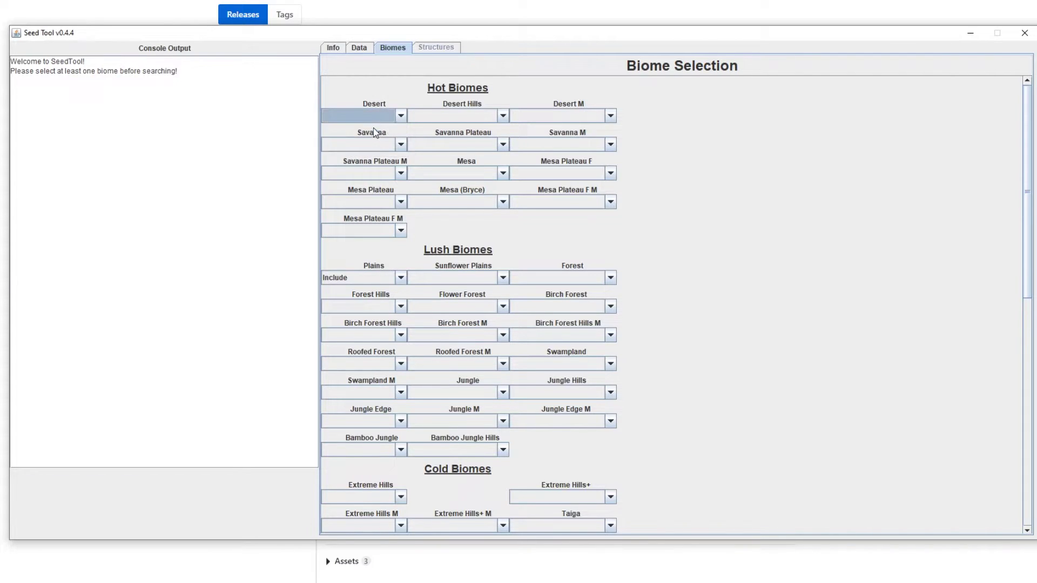
{"action": "scroll", "coordinate": [384, 469], "scroll_direction": "down", "scroll_amount": 10}
{"action": "left_click", "coordinate": [400, 448]}
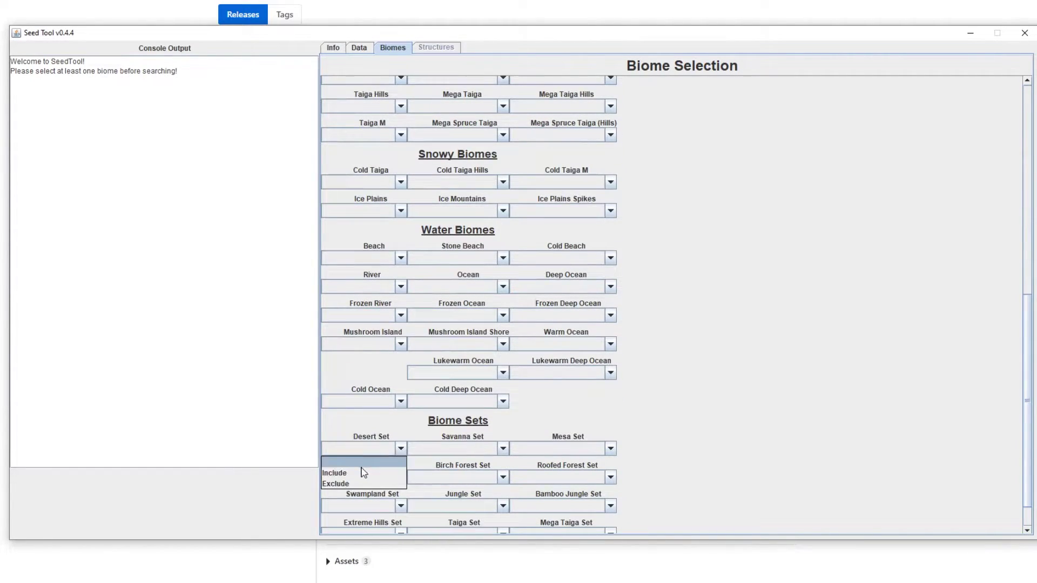
{"action": "left_click", "coordinate": [363, 473]}
{"action": "scroll", "coordinate": [705, 365], "scroll_direction": "up", "scroll_amount": 9}
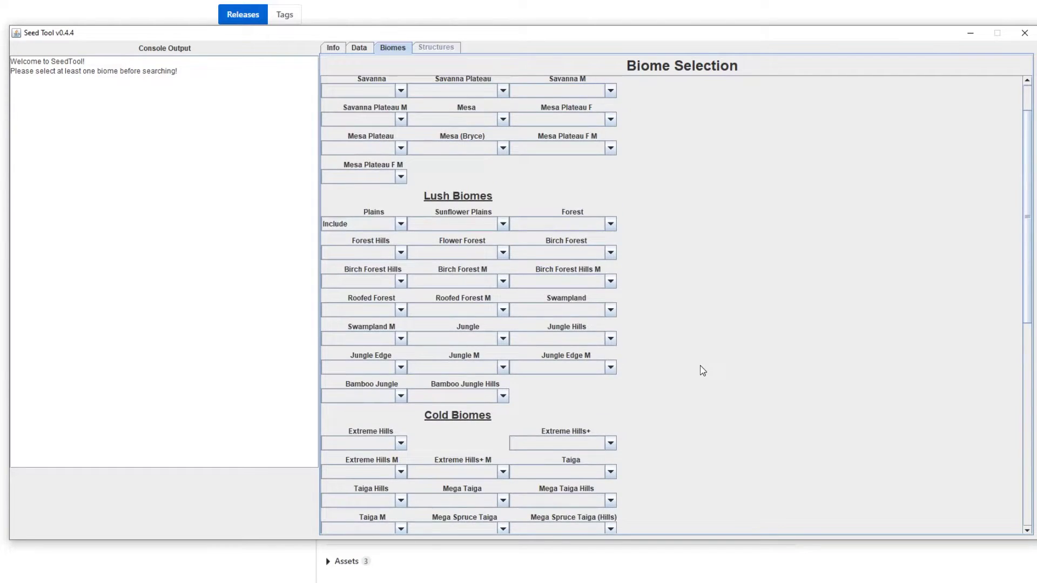
{"action": "scroll", "coordinate": [397, 278], "scroll_direction": "down", "scroll_amount": 2}
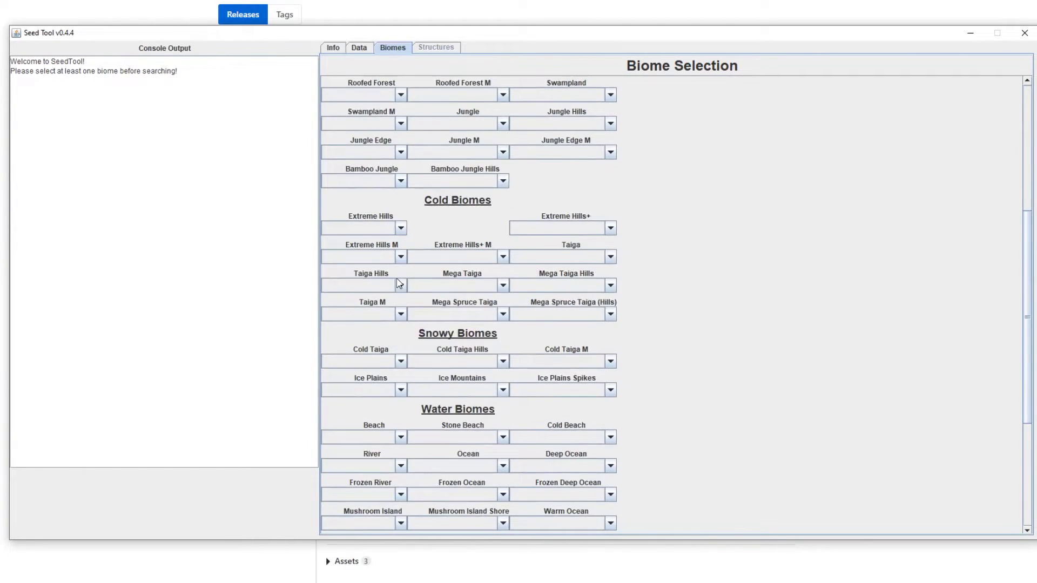
{"action": "scroll", "coordinate": [400, 284], "scroll_direction": "down", "scroll_amount": 3}
{"action": "scroll", "coordinate": [399, 284], "scroll_direction": "up", "scroll_amount": 3}
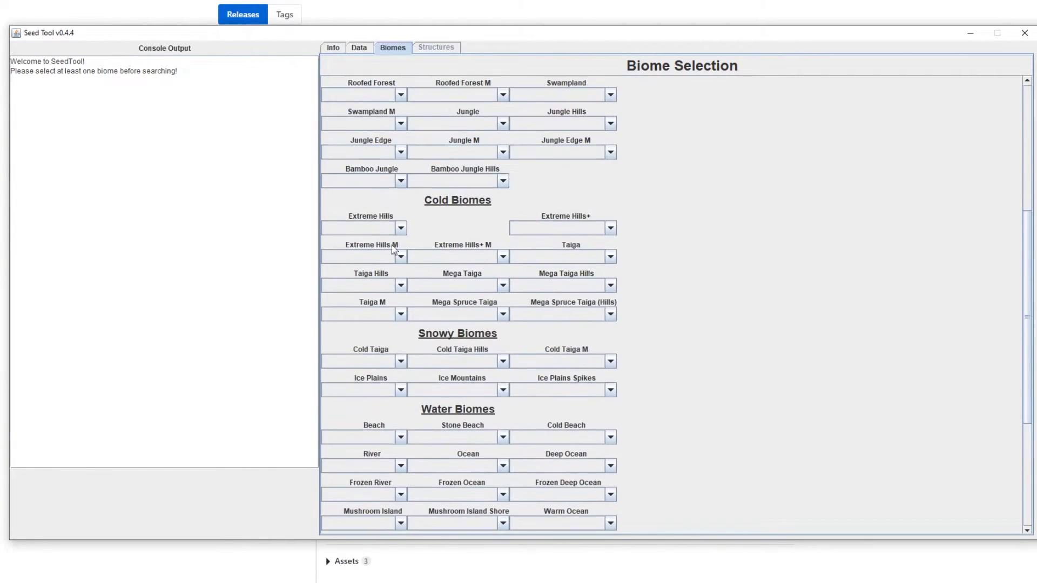
Return to the Data tab to run the search that lists ten matching seeds.
{"action": "left_click", "coordinate": [365, 50]}
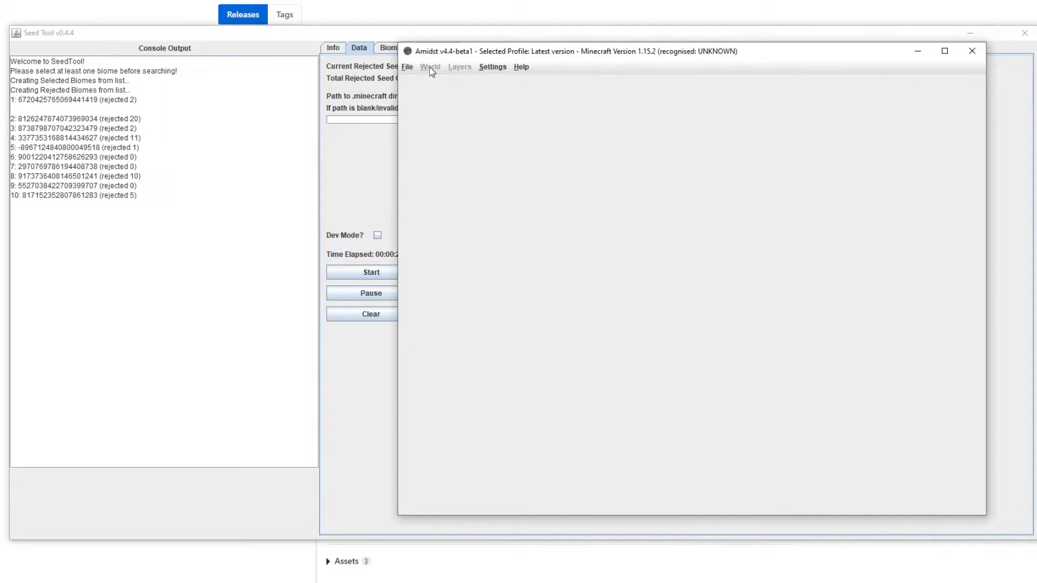
{"action": "left_click", "coordinate": [407, 67]}
{"action": "left_click", "coordinate": [424, 81]}
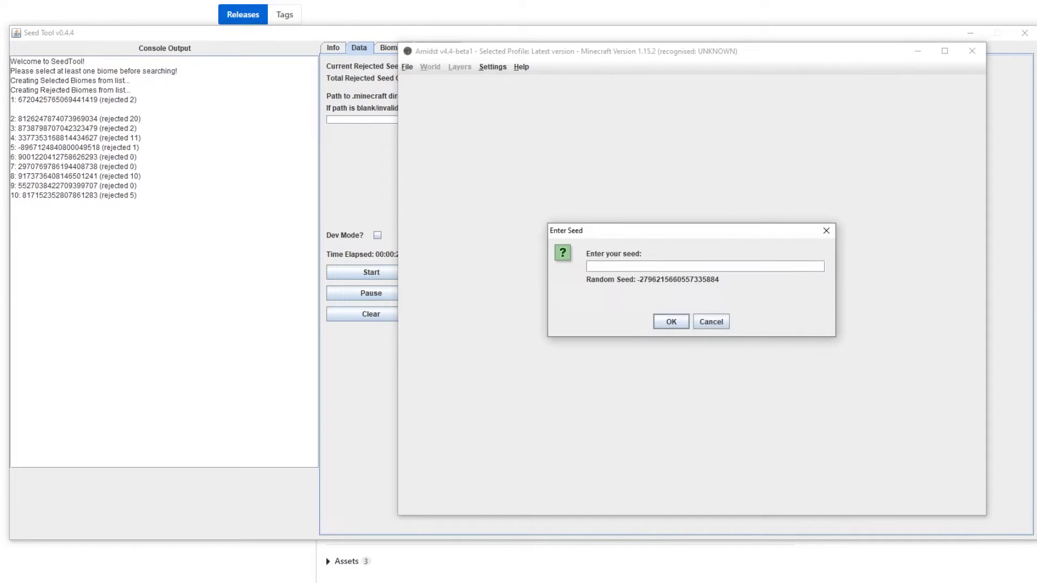
{"action": "left_click", "coordinate": [63, 106]}
{"action": "double_click", "coordinate": [62, 103]}
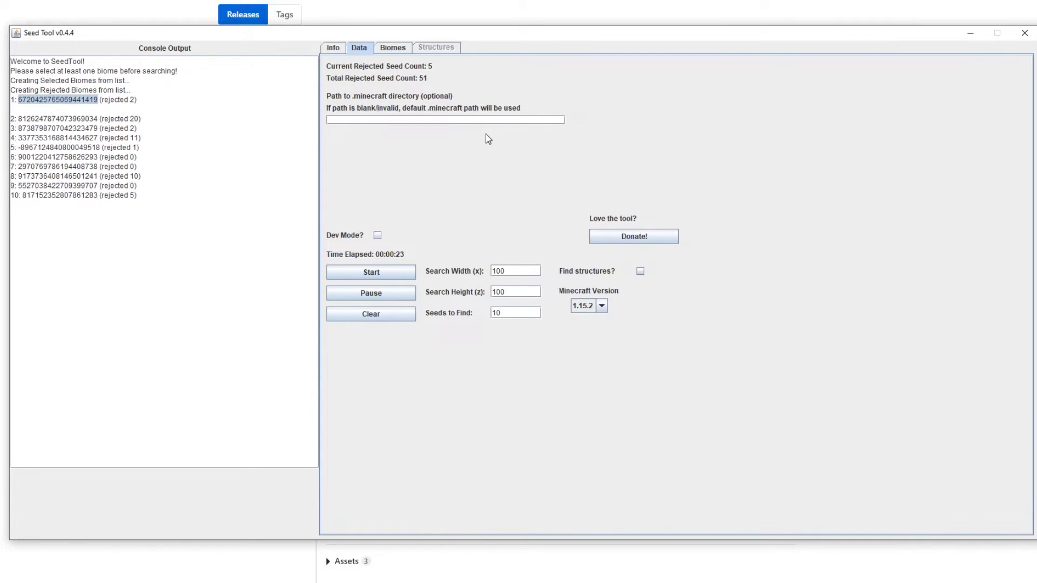
{"action": "key", "text": "alt+Tab"}
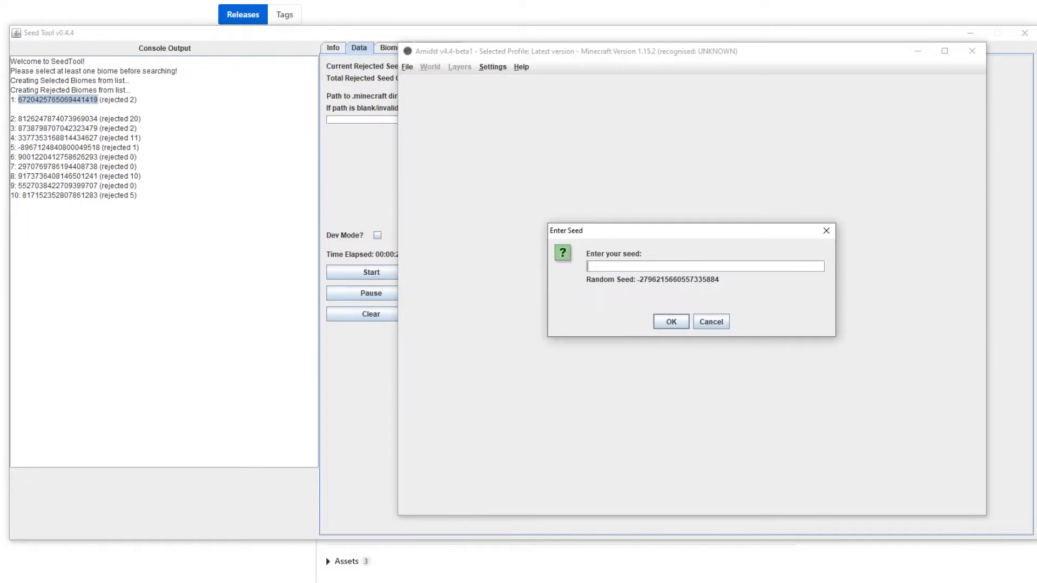
{"action": "key", "text": "ctrl+v"}
{"action": "left_click", "coordinate": [671, 322]}
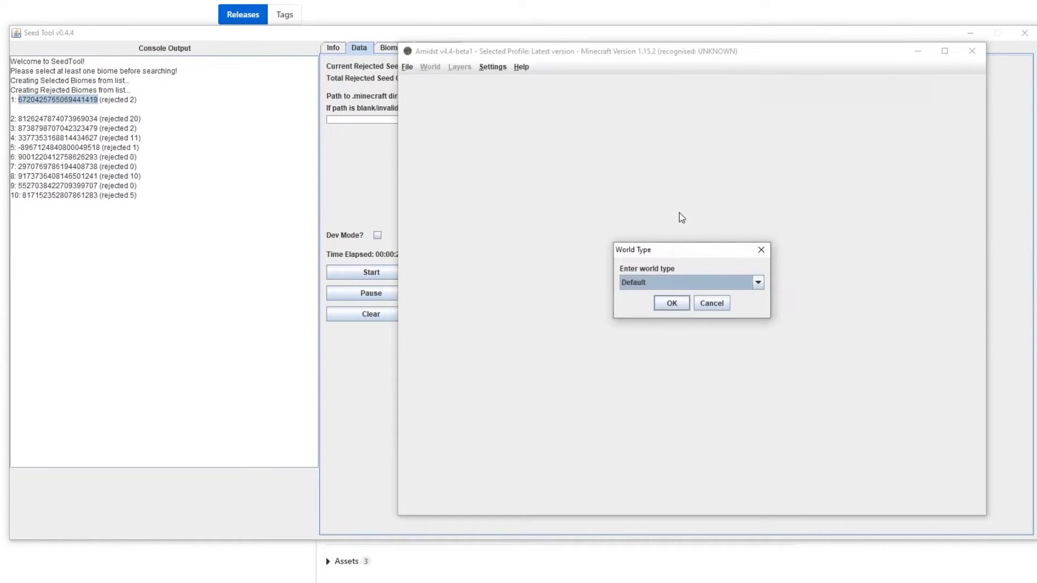
{"action": "left_click", "coordinate": [672, 304]}
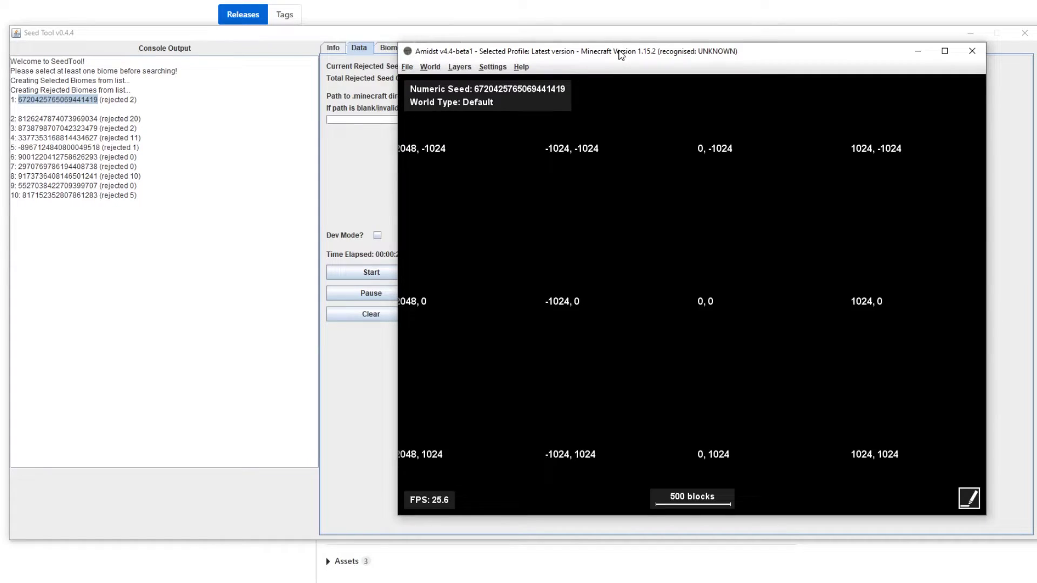
Zoom and pan the map around spawn to reveal plains, desert and a village.
{"action": "left_click_drag", "start_coordinate": [621, 54], "coordinate": [591, 46]}
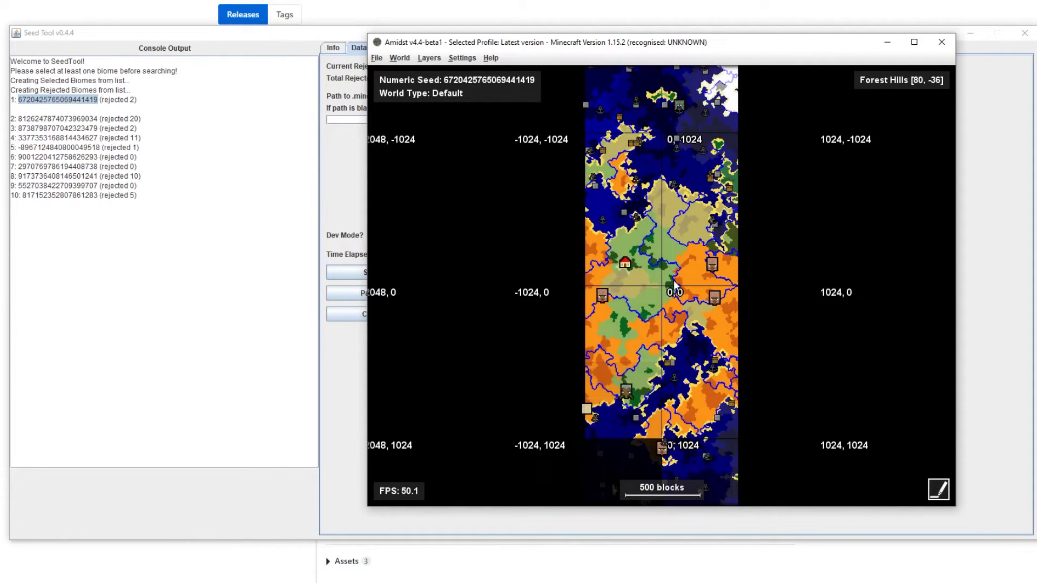
{"action": "scroll", "coordinate": [657, 285], "scroll_direction": "up", "scroll_amount": 2}
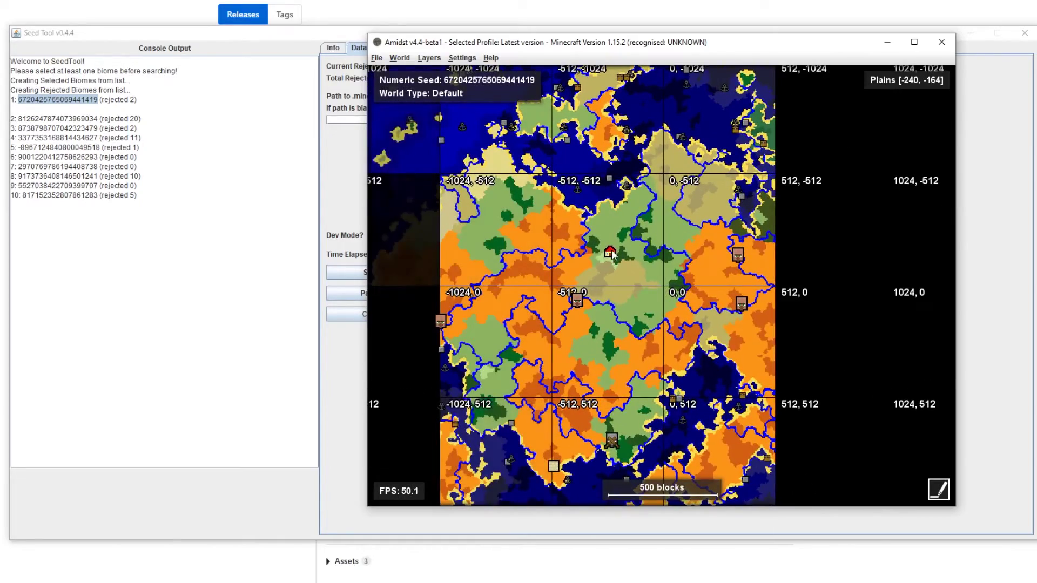
{"action": "left_click_drag", "start_coordinate": [609, 251], "coordinate": [639, 300]}
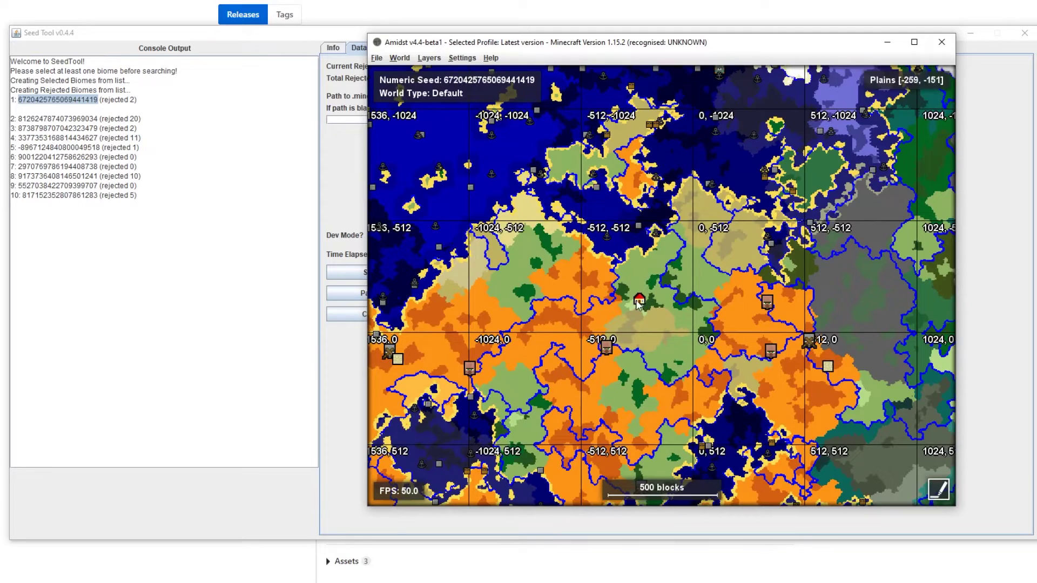
{"action": "scroll", "coordinate": [642, 306], "scroll_direction": "up", "scroll_amount": 2}
{"action": "scroll", "coordinate": [641, 306], "scroll_direction": "up", "scroll_amount": 1}
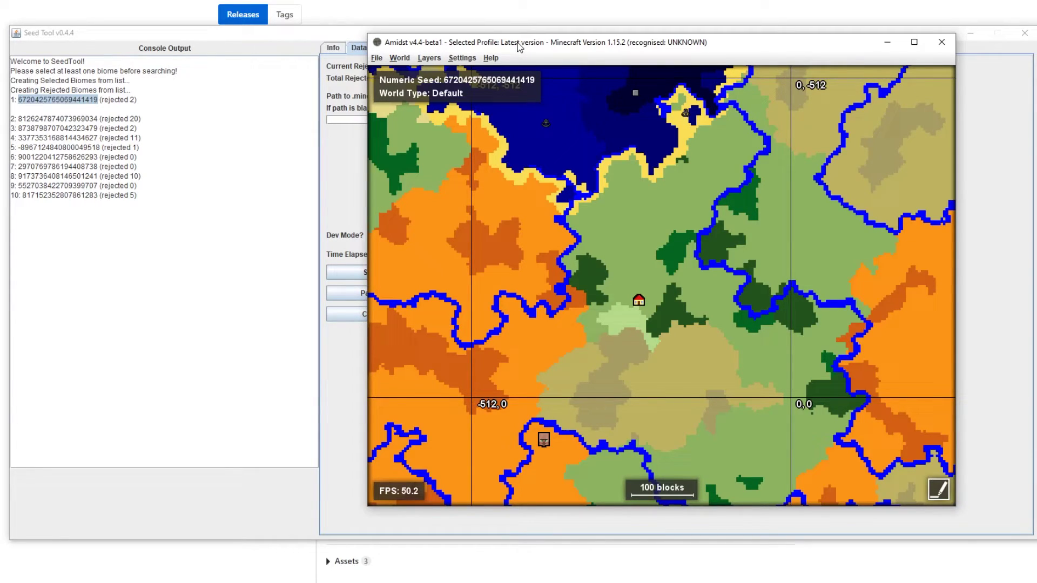
{"action": "left_click_drag", "start_coordinate": [518, 47], "coordinate": [492, 37]}
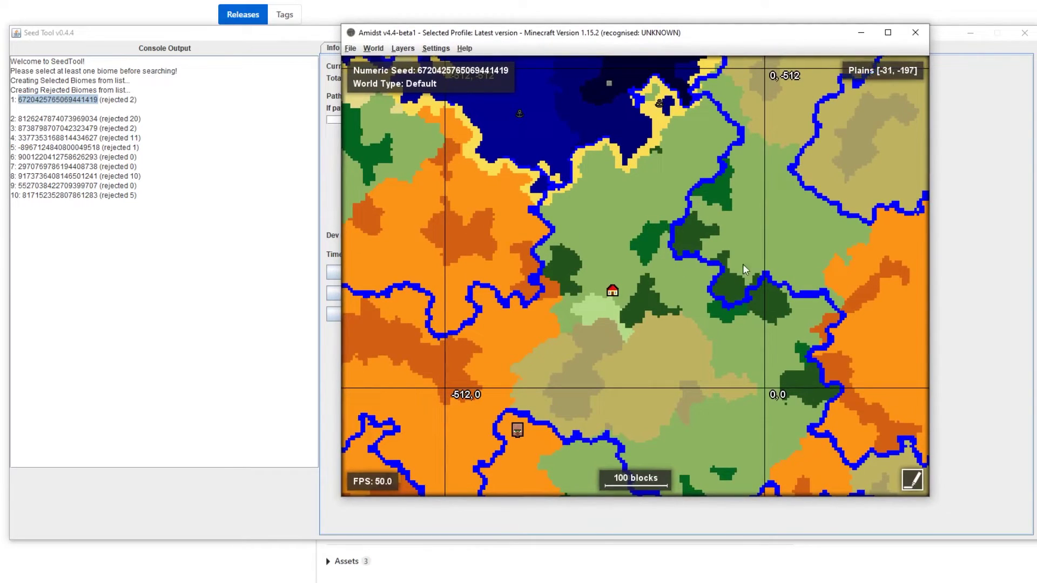
Clear the previous results, enable structure searching, and keep the Desert Set included.
{"action": "left_click", "coordinate": [300, 46]}
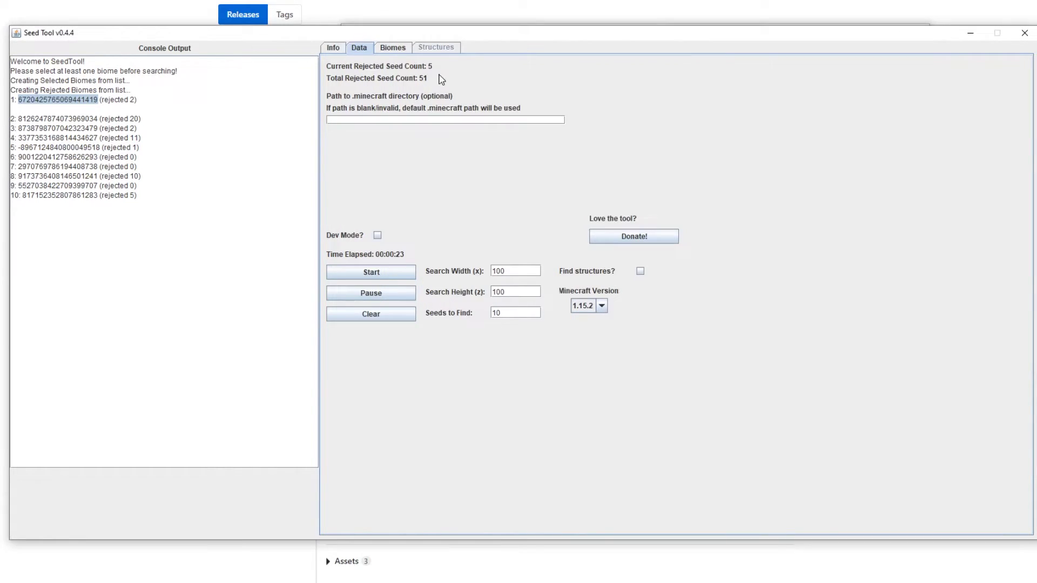
{"action": "left_click", "coordinate": [399, 314]}
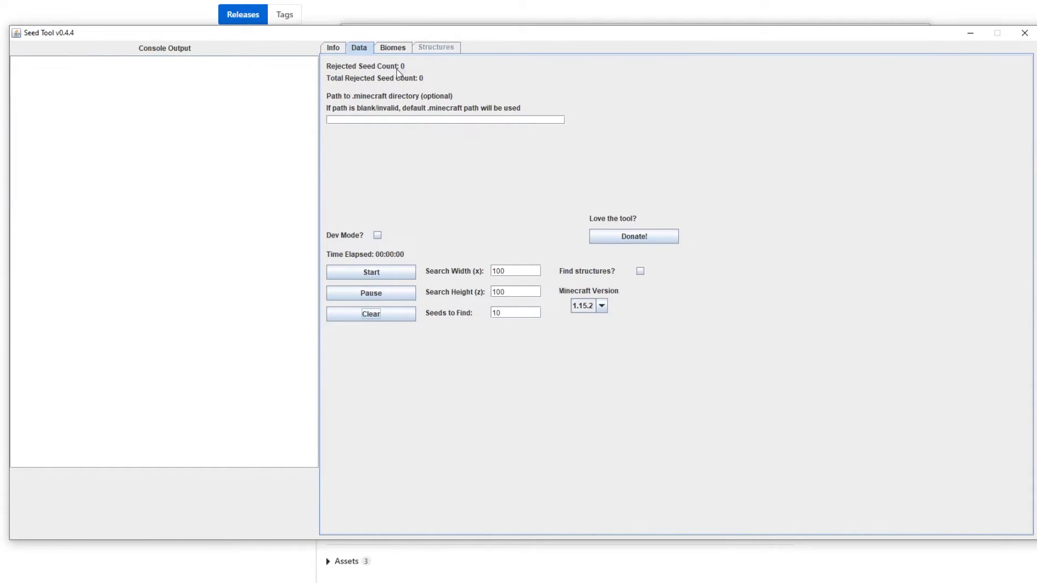
{"action": "left_click", "coordinate": [641, 271]}
{"action": "left_click", "coordinate": [401, 47]}
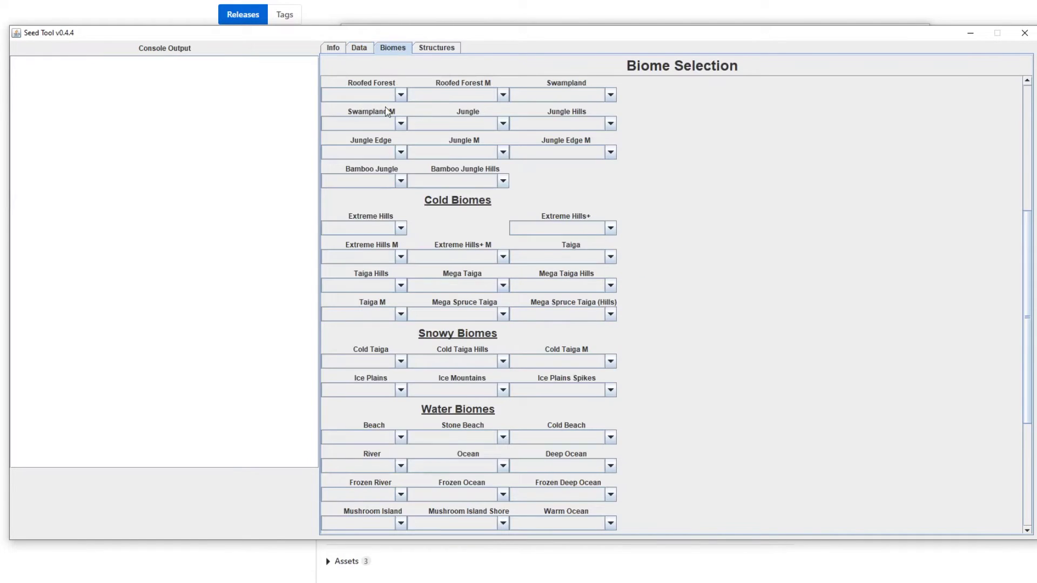
{"action": "scroll", "coordinate": [407, 151], "scroll_direction": "down", "scroll_amount": 8}
{"action": "left_click", "coordinate": [401, 409]}
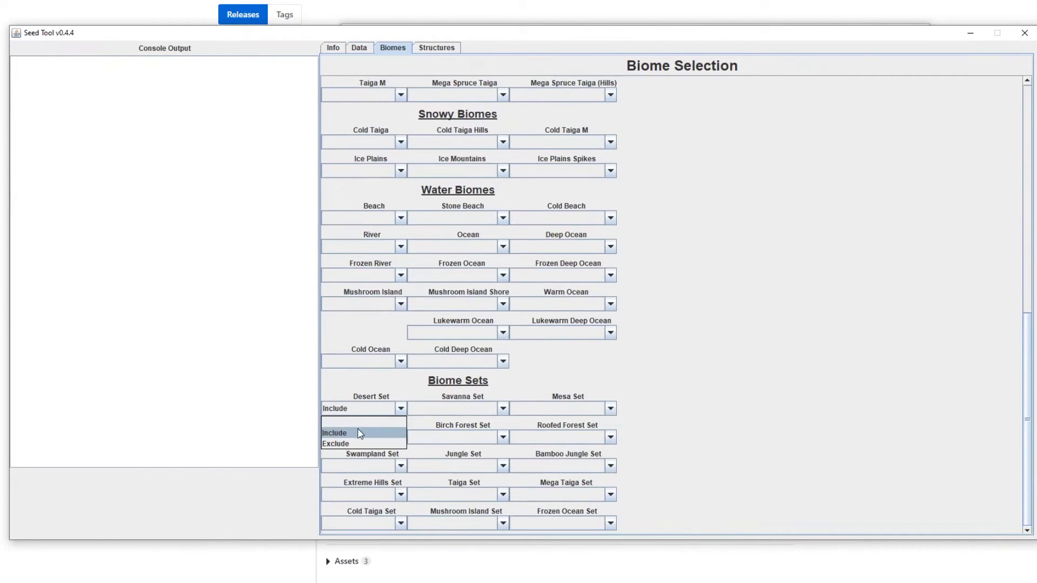
{"action": "left_click", "coordinate": [357, 427]}
{"action": "scroll", "coordinate": [378, 378], "scroll_direction": "up", "scroll_amount": 15}
{"action": "scroll", "coordinate": [403, 359], "scroll_direction": "up", "scroll_amount": 2}
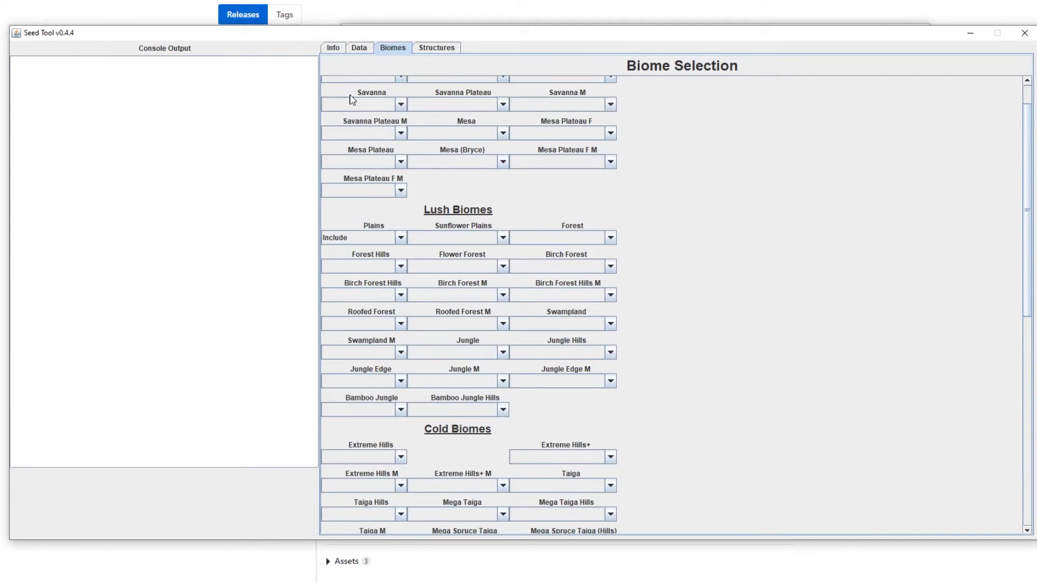
Tick Village under Structures and start the new seed search from the Data tab.
{"action": "left_click", "coordinate": [442, 48]}
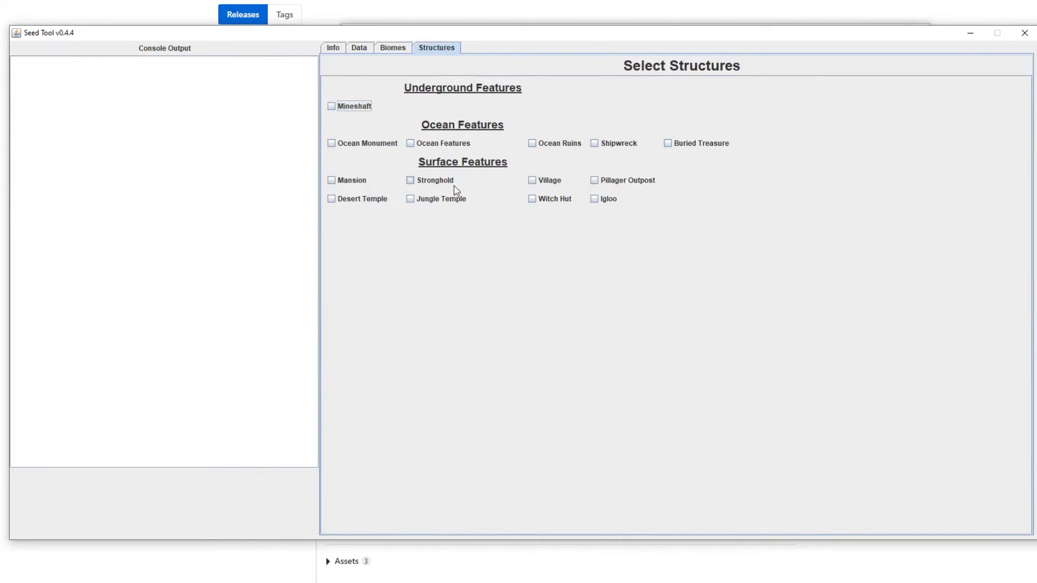
{"action": "left_click", "coordinate": [552, 184]}
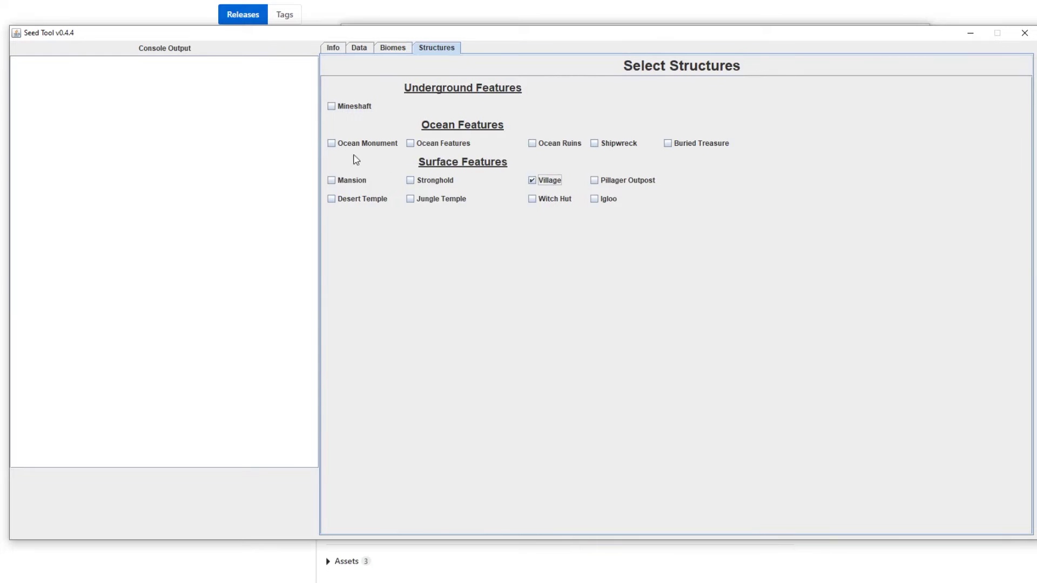
{"action": "left_click", "coordinate": [368, 51]}
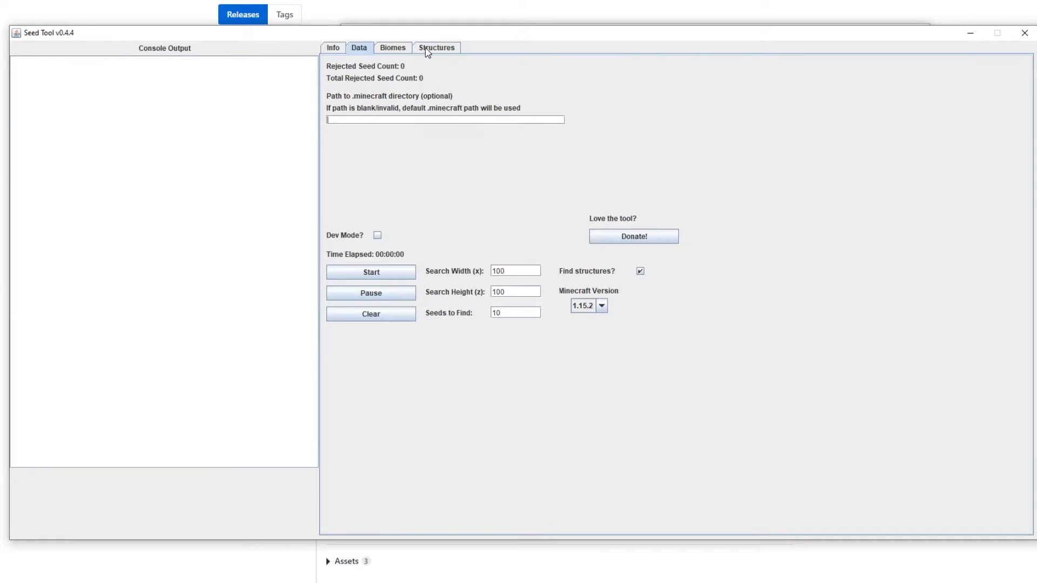
{"action": "left_click", "coordinate": [397, 48]}
{"action": "left_click", "coordinate": [369, 48]}
{"action": "left_click", "coordinate": [402, 51]}
{"action": "scroll", "coordinate": [378, 254], "scroll_direction": "down", "scroll_amount": 6}
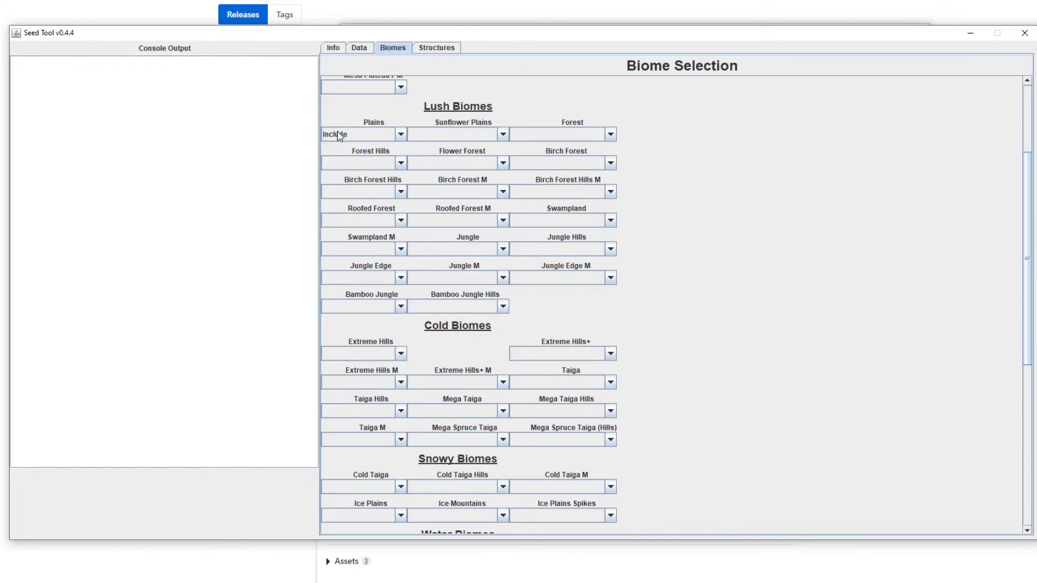
{"action": "left_click", "coordinate": [372, 48]}
{"action": "left_click", "coordinate": [383, 272]}
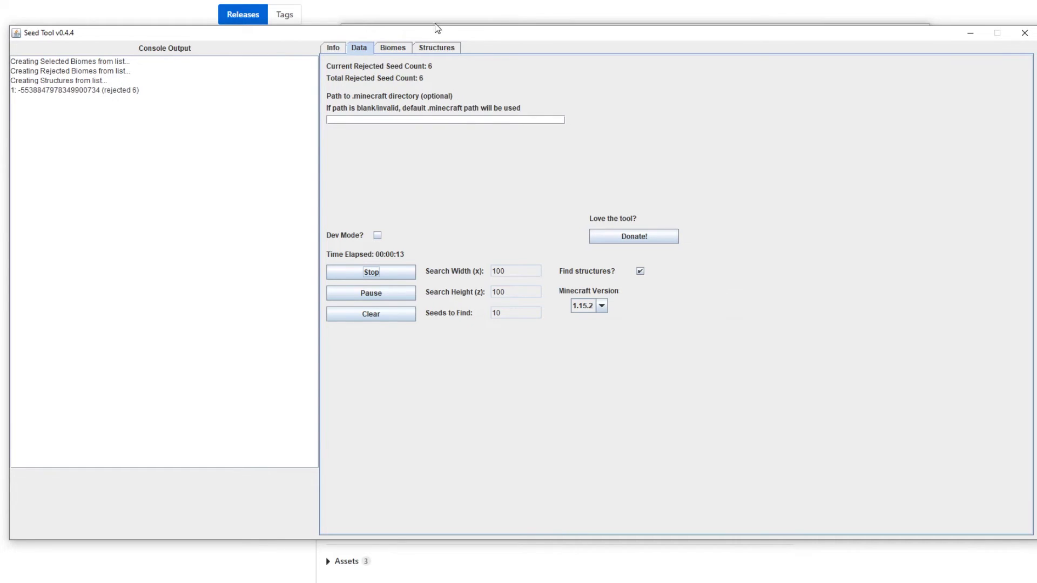
Select the first found seed number in the Console Output.
{"action": "left_click_drag", "start_coordinate": [428, 38], "coordinate": [428, 24]}
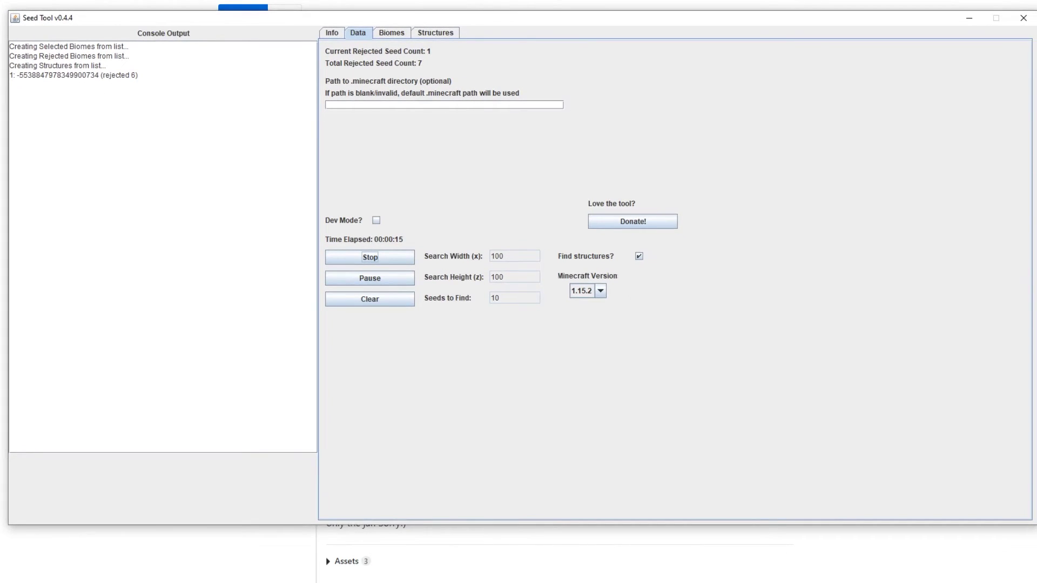
{"action": "left_click_drag", "start_coordinate": [17, 76], "coordinate": [99, 81]}
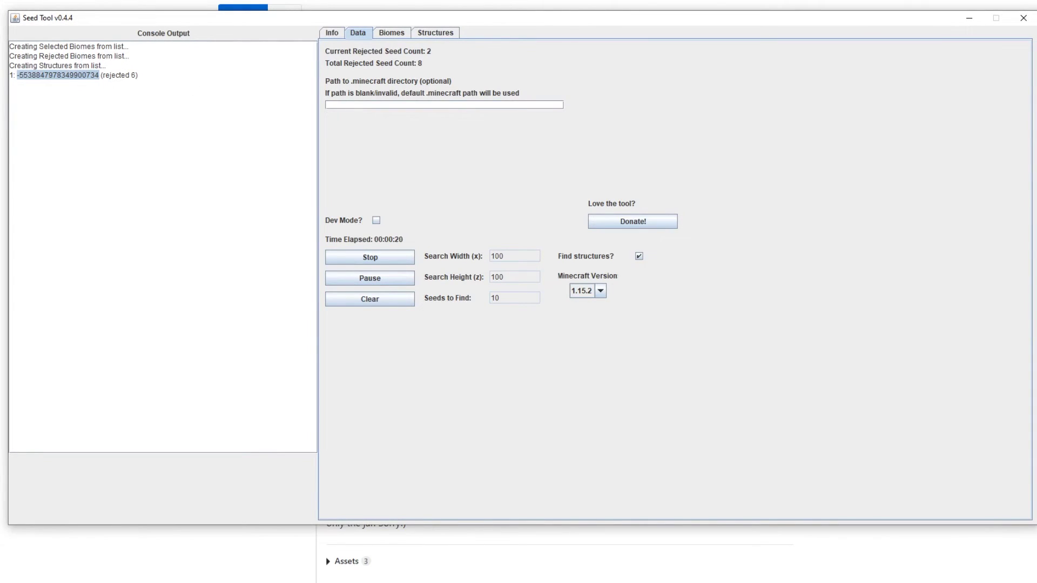
{"action": "key", "text": "alt+Tab"}
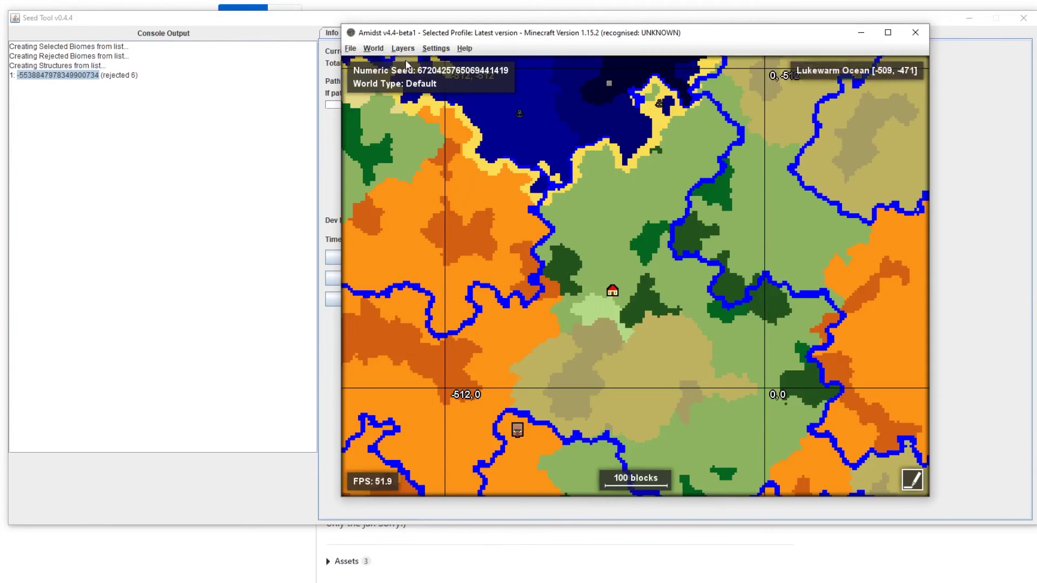
{"action": "left_click", "coordinate": [351, 48]}
{"action": "left_click", "coordinate": [371, 62]}
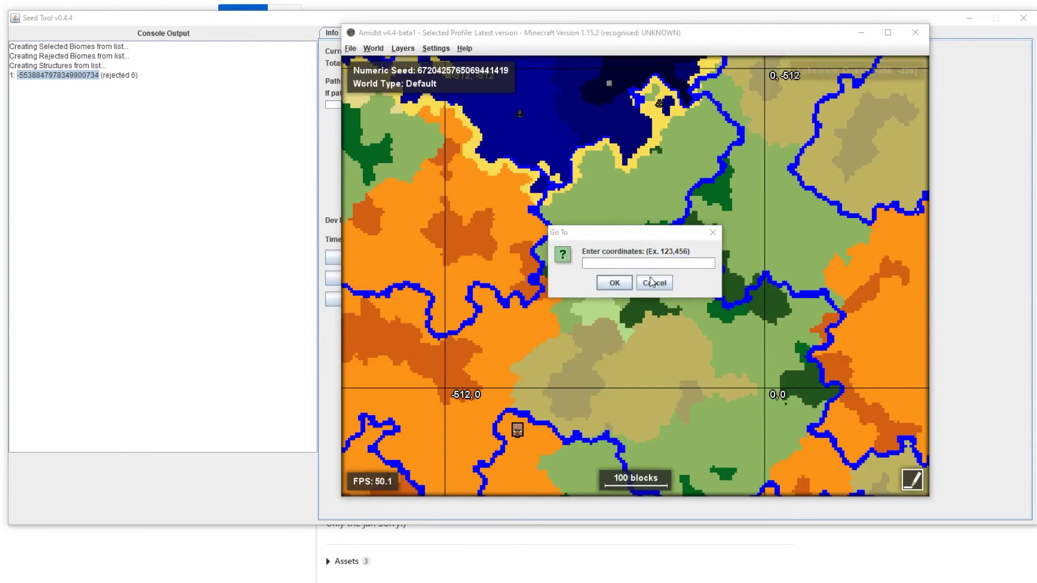
{"action": "left_click", "coordinate": [655, 282]}
{"action": "left_click", "coordinate": [351, 48]}
{"action": "left_click", "coordinate": [371, 63]}
{"action": "key", "text": "ctrl+v"}
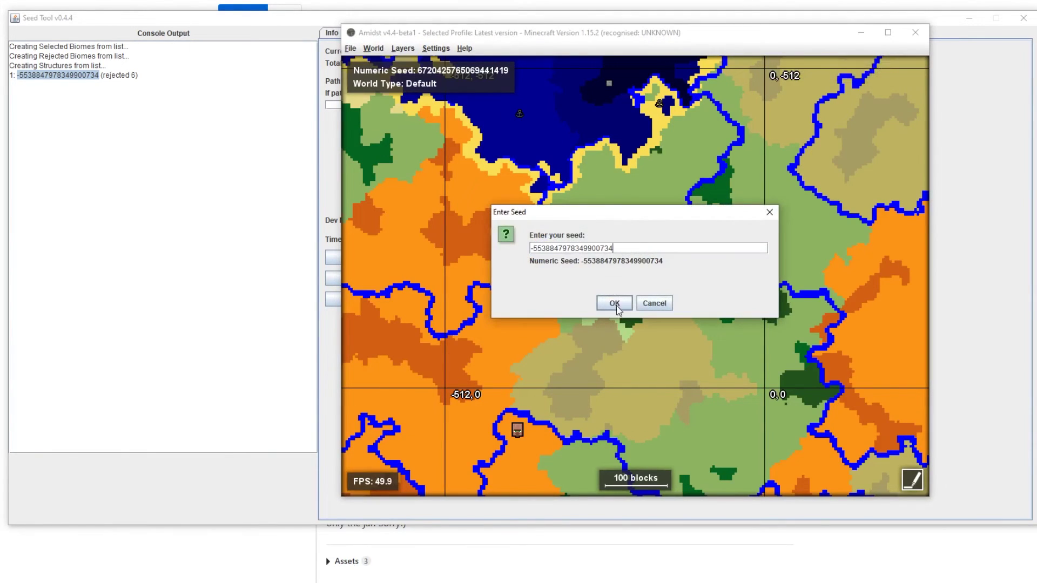
{"action": "left_click", "coordinate": [614, 303]}
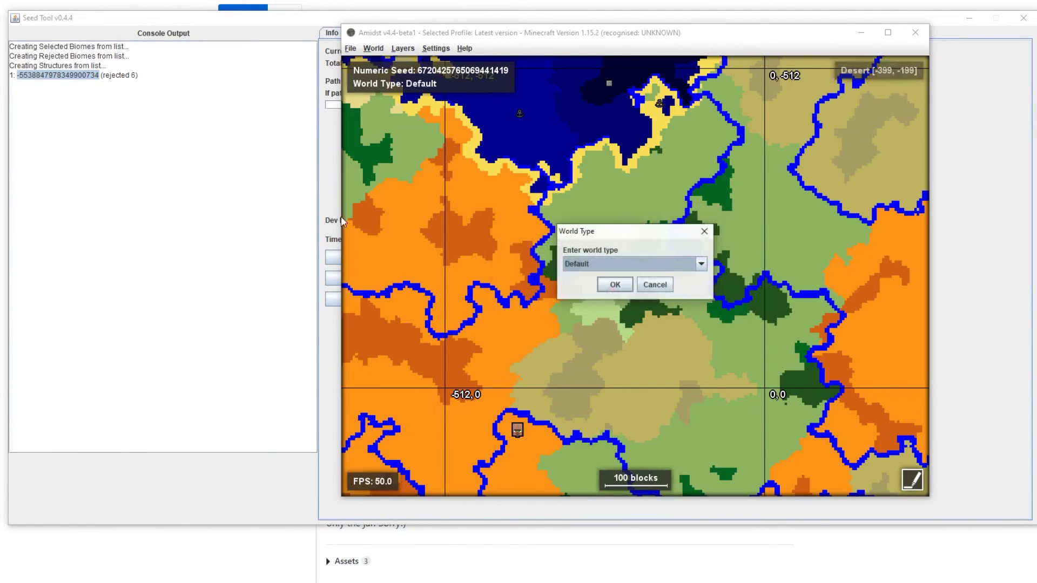
{"action": "left_click", "coordinate": [616, 285]}
Pan toward spawn, show the nearby village's coordinates and check the world spawn location.
{"action": "left_click_drag", "start_coordinate": [498, 32], "coordinate": [524, 37]}
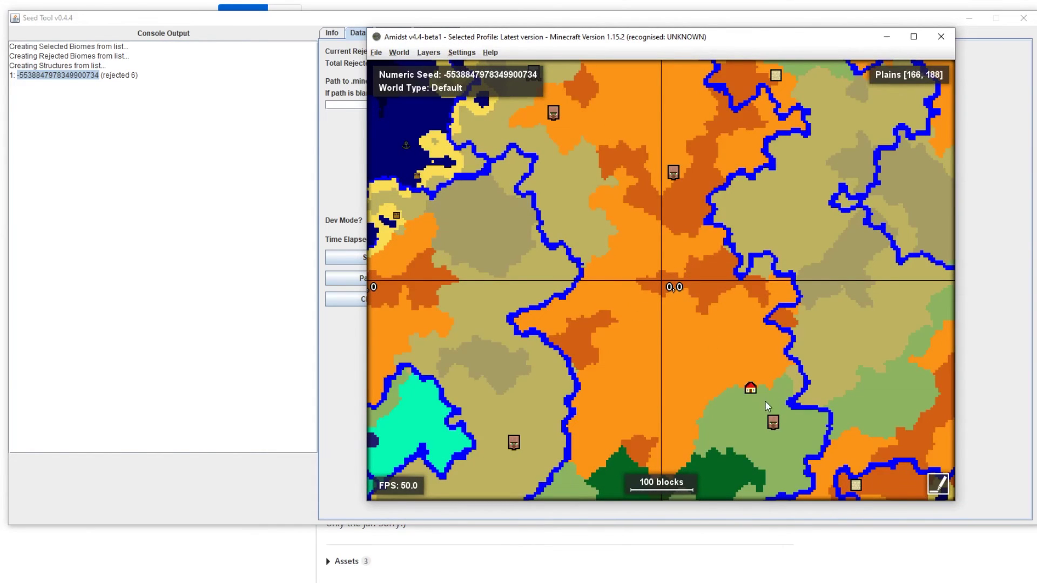
{"action": "left_click_drag", "start_coordinate": [745, 367], "coordinate": [673, 300]}
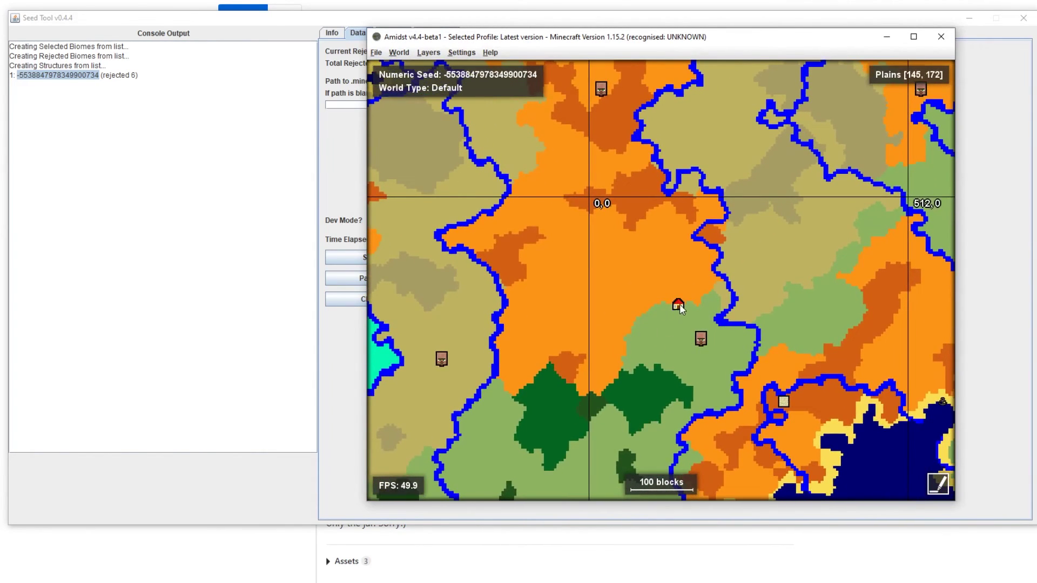
{"action": "left_click", "coordinate": [698, 344]}
{"action": "scroll", "coordinate": [673, 287], "scroll_direction": "down", "scroll_amount": 3}
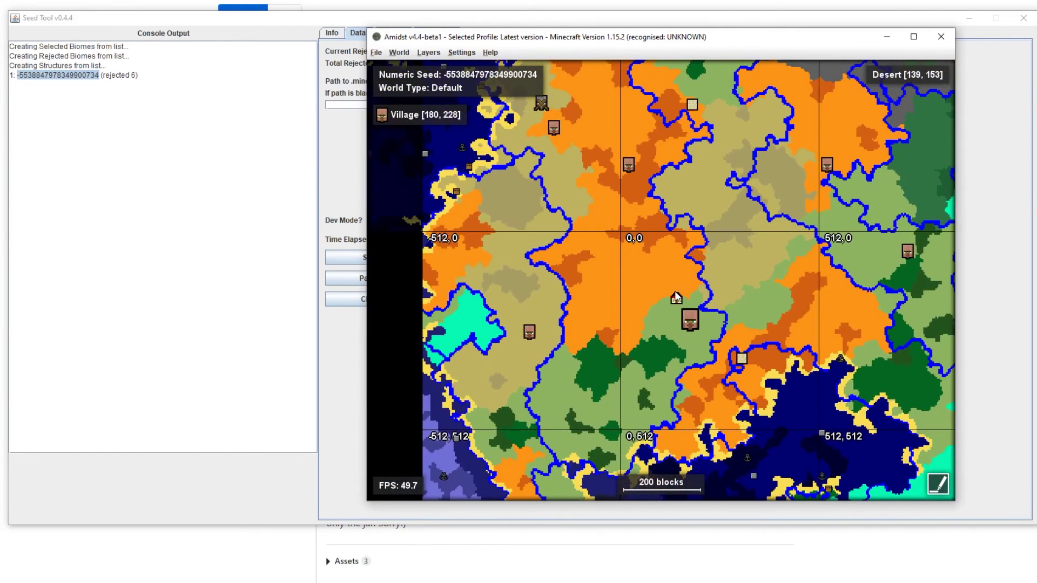
{"action": "left_click", "coordinate": [676, 298]}
{"action": "left_click", "coordinate": [648, 270]}
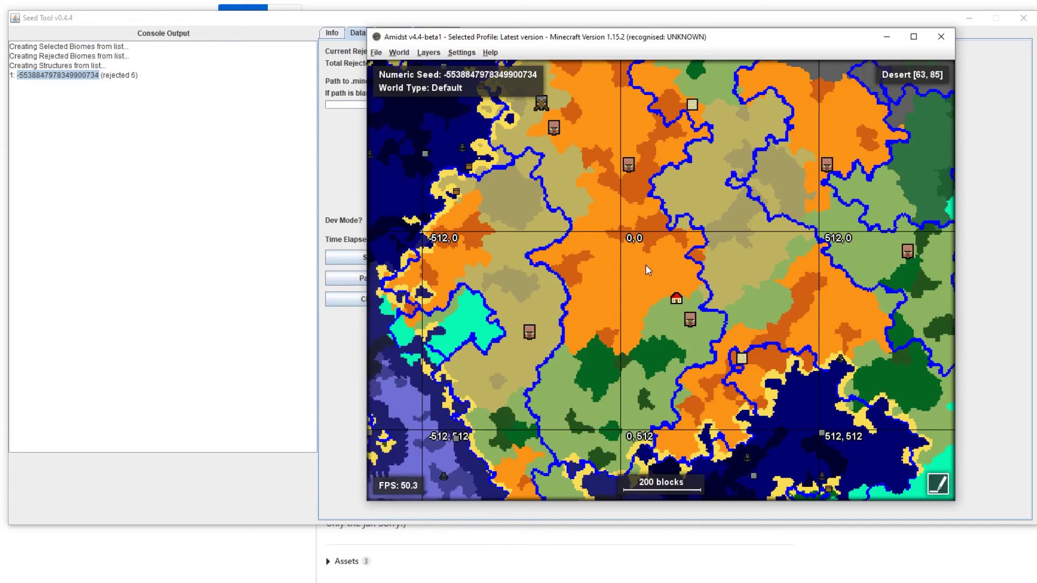
In Seed Tool, review the Village structure and Plains biome criteria, then return to Data.
{"action": "left_click", "coordinate": [319, 16]}
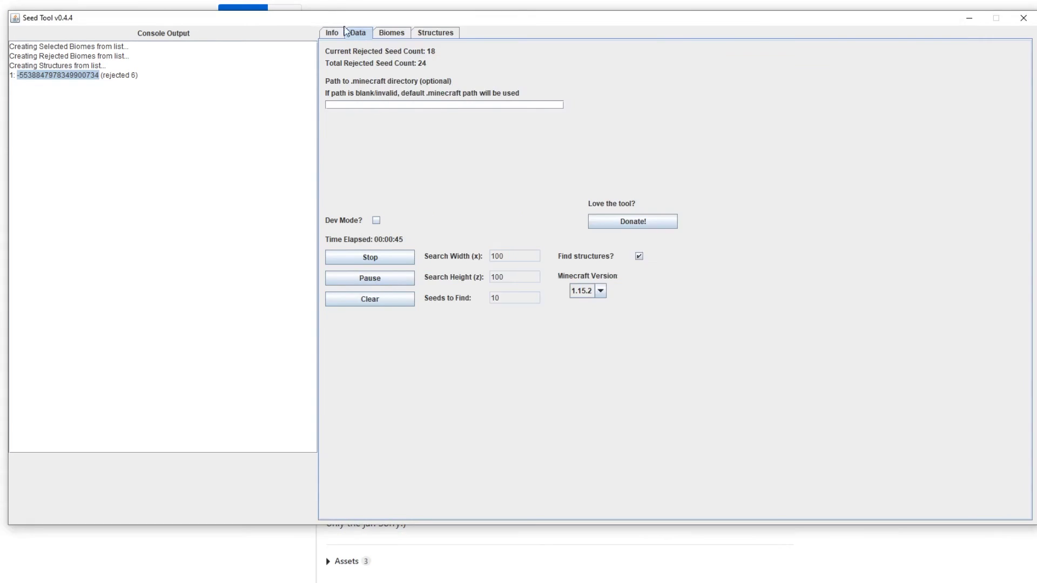
{"action": "left_click", "coordinate": [421, 34]}
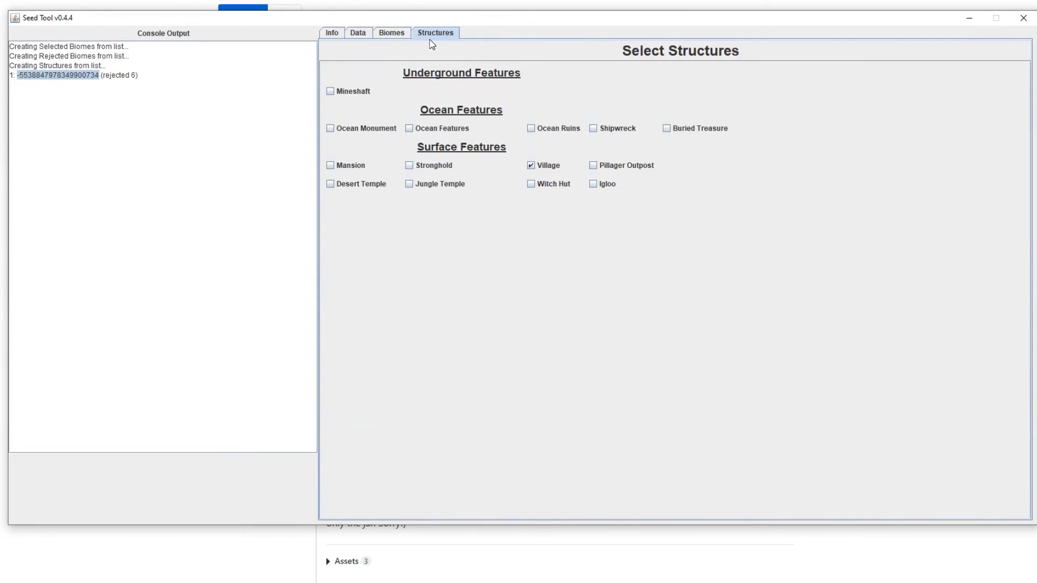
{"action": "left_click", "coordinate": [399, 33]}
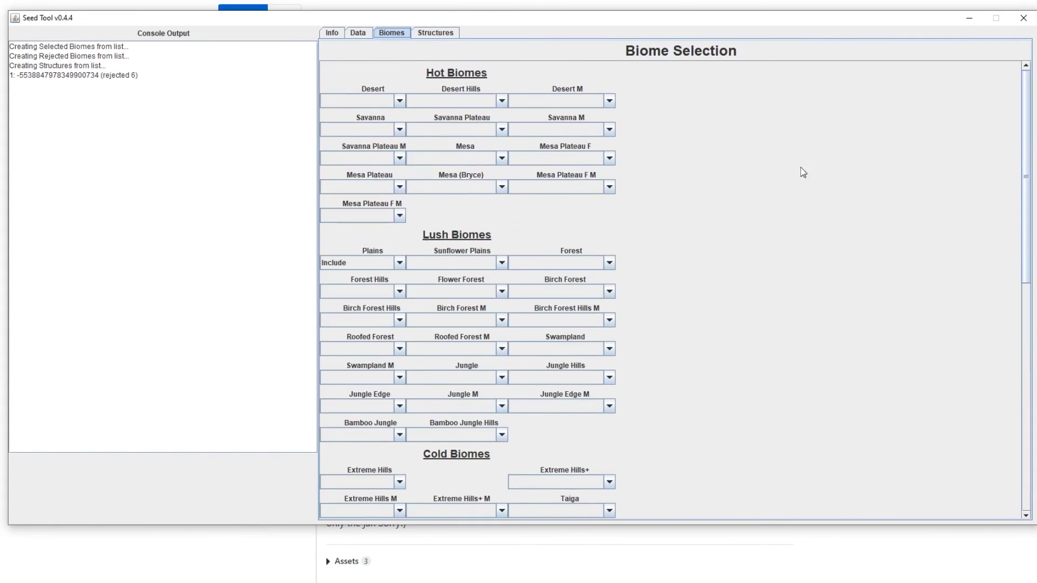
{"action": "scroll", "coordinate": [621, 146], "scroll_direction": "down", "scroll_amount": 3}
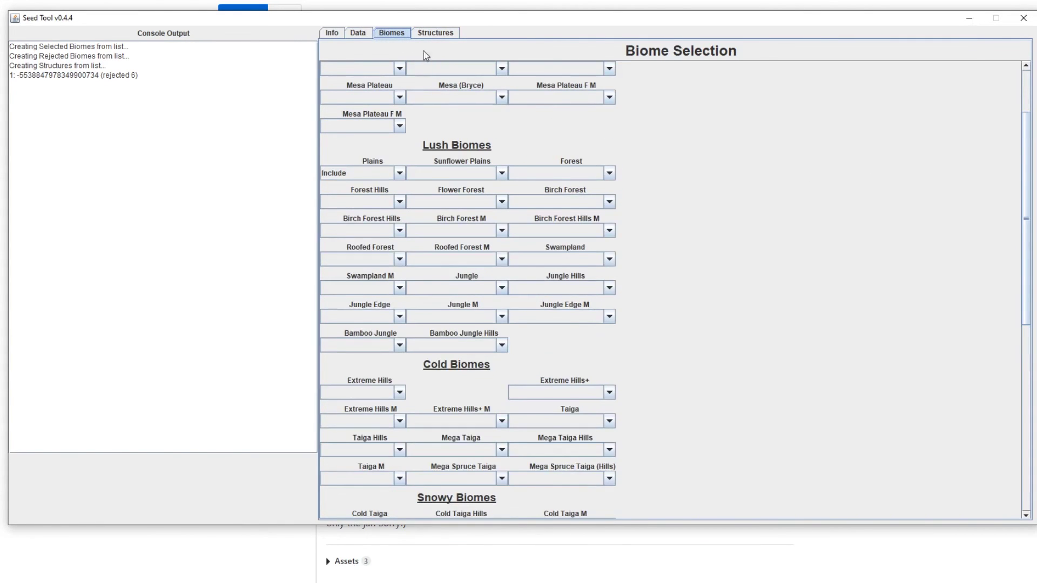
{"action": "left_click", "coordinate": [358, 33]}
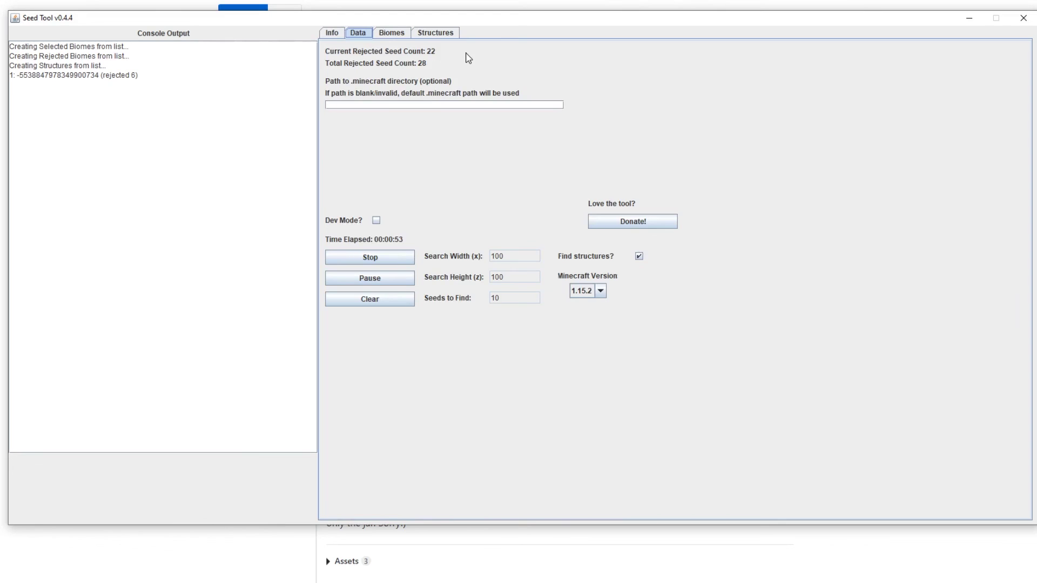
Stop the running seed search, clear the console, and move the window left.
{"action": "left_click", "coordinate": [374, 259]}
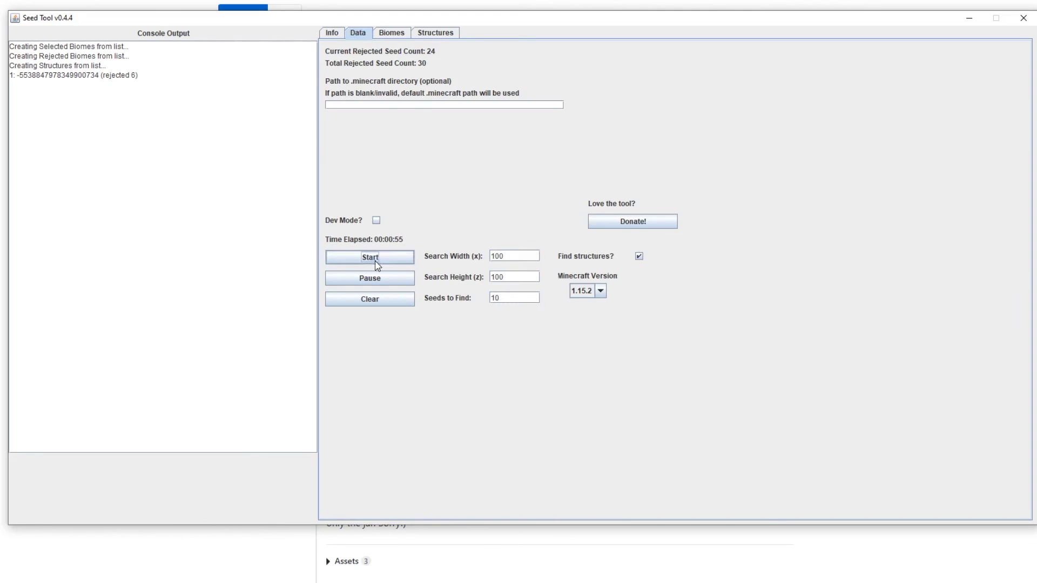
{"action": "left_click", "coordinate": [402, 300]}
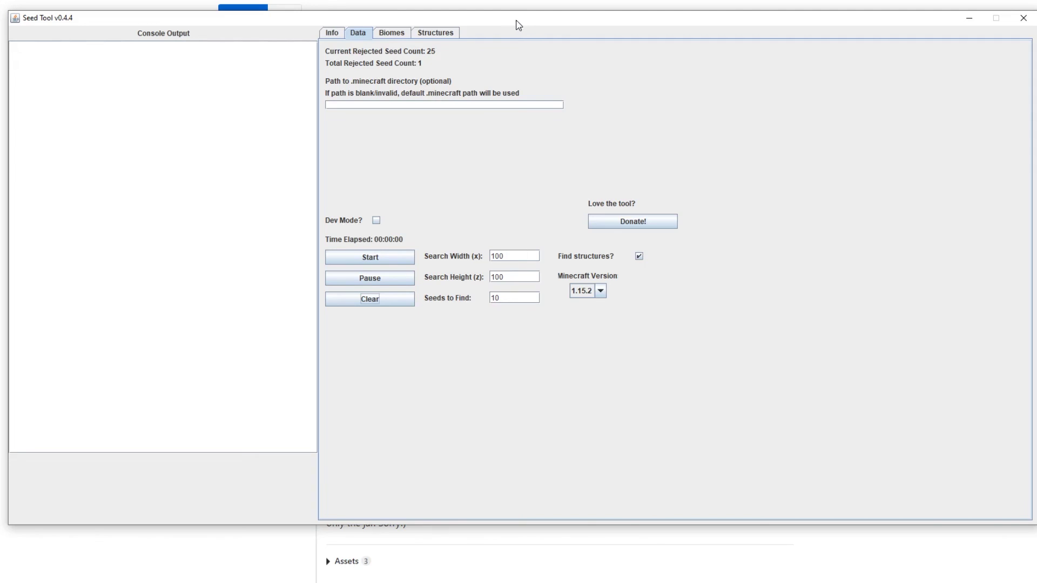
{"action": "left_click_drag", "start_coordinate": [515, 23], "coordinate": [486, 25]}
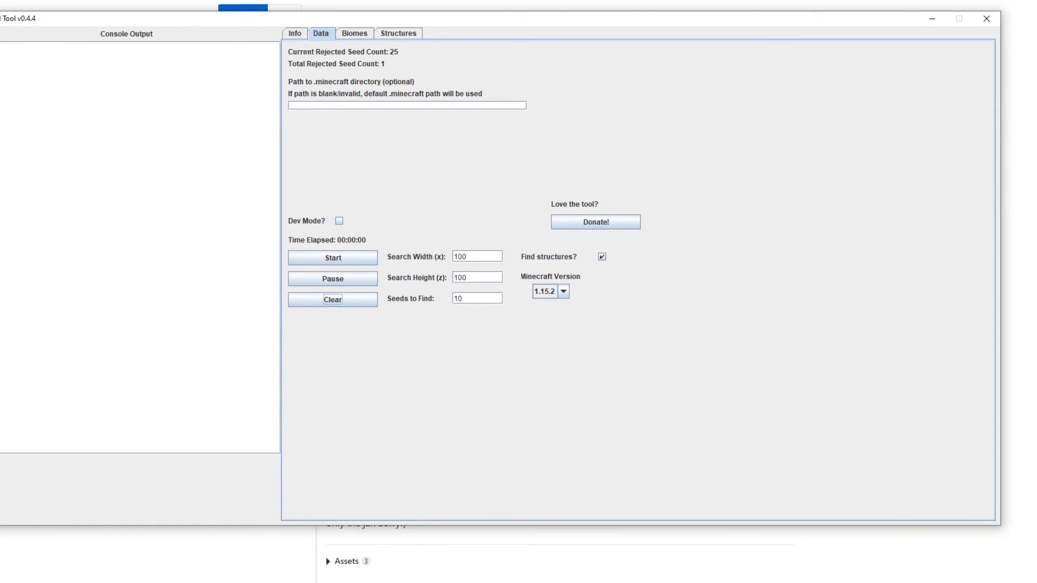